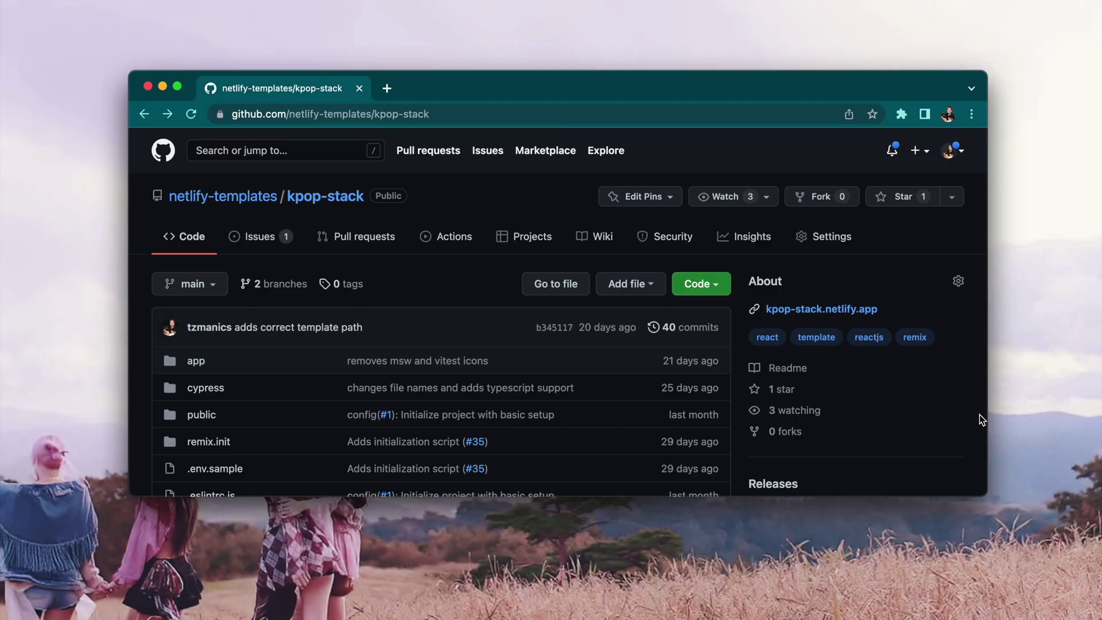
- Open the kpop-stack.netlify.app demo and sign up with an email address and password
left_click(873, 308)
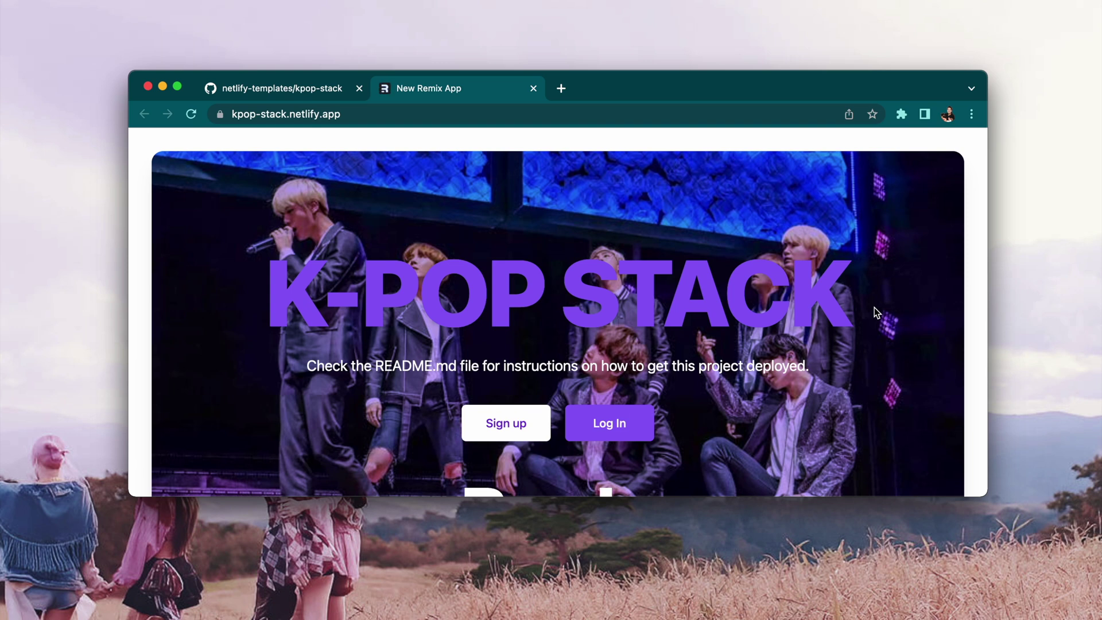
scroll(875, 310, "down", 5)
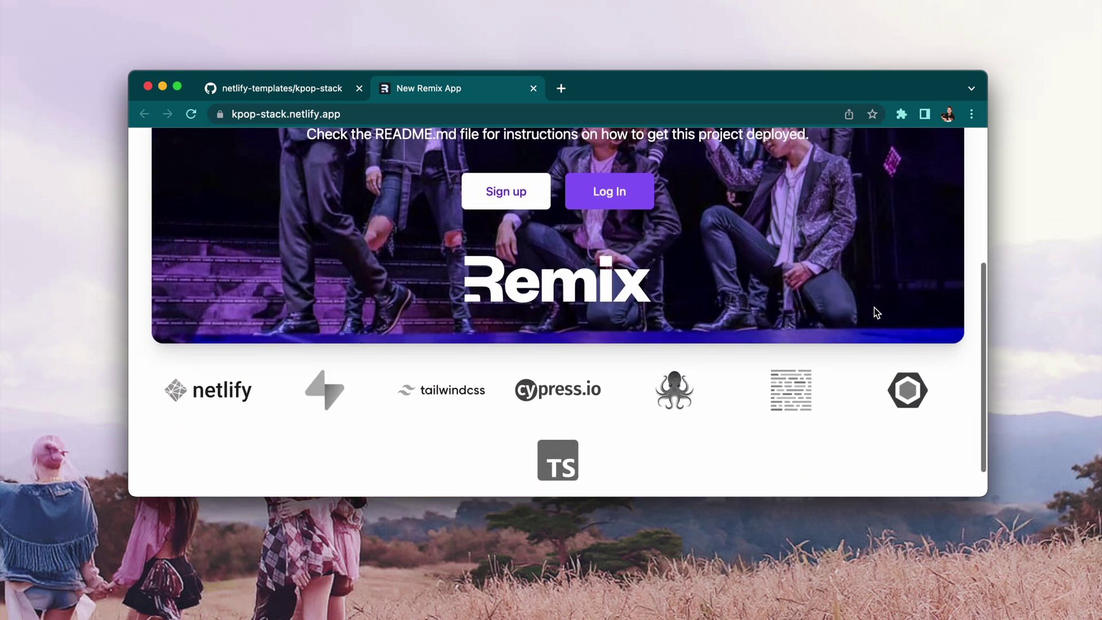
scroll(875, 309, "up", 4)
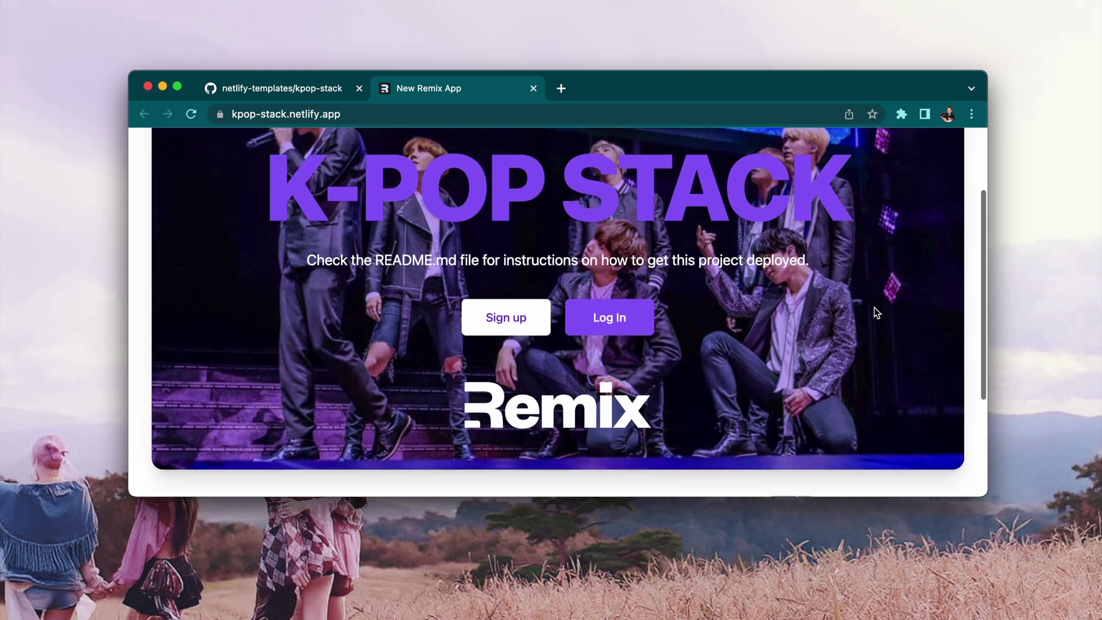
left_click(510, 329)
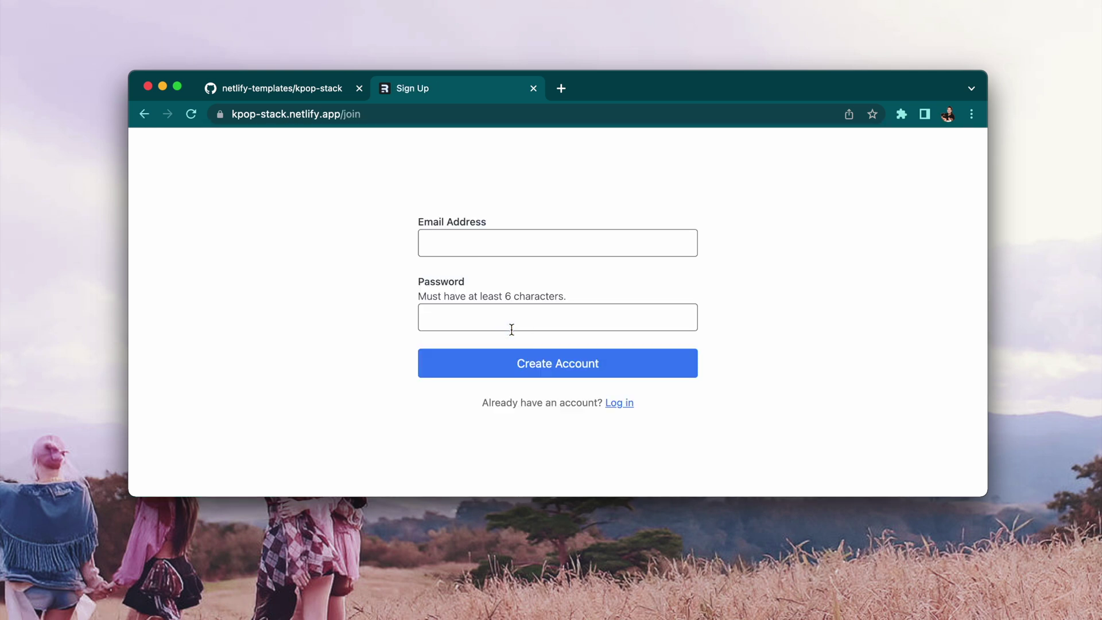
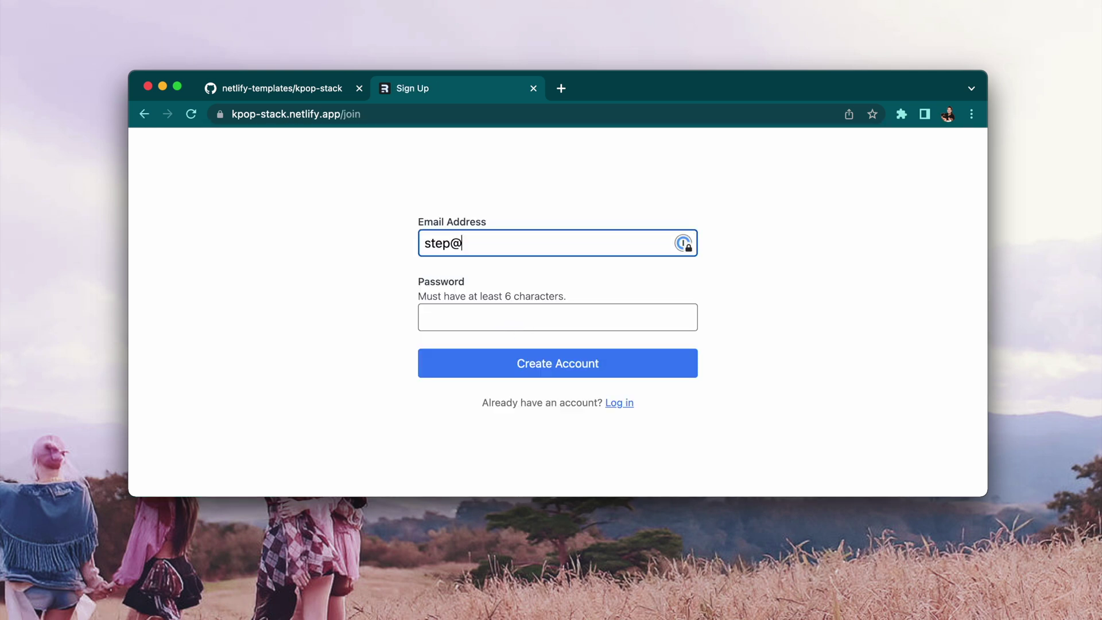
key("Tab")
key("Return")
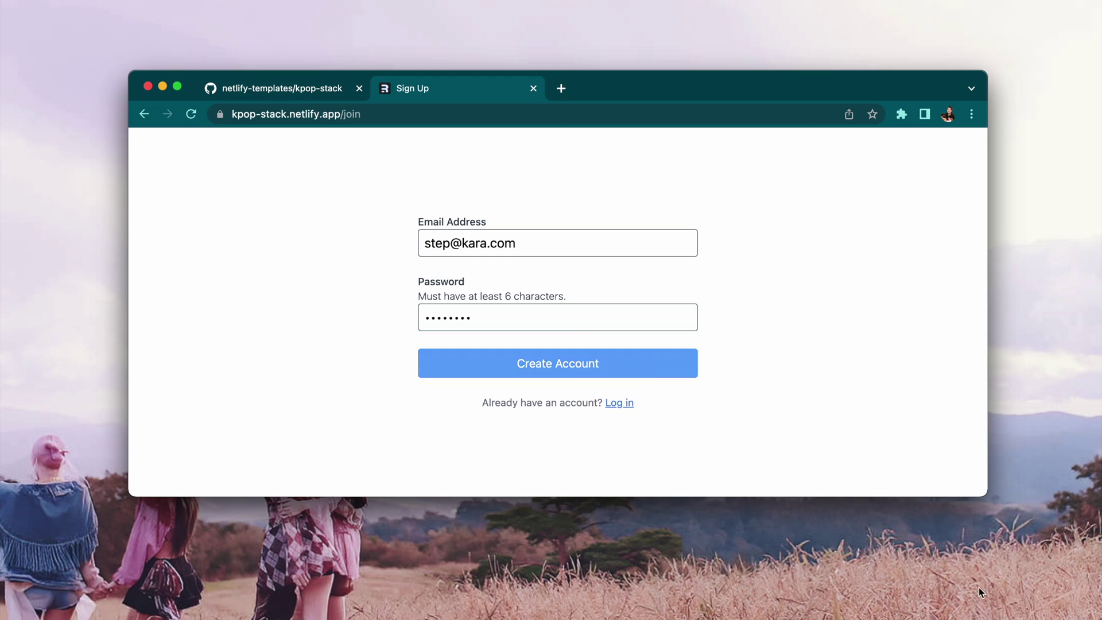
- Create and save a new note titled 'K-pop is Just' with body 'The greeeeeatest!!'
scroll(599, 303, "down", 3)
left_click(599, 303)
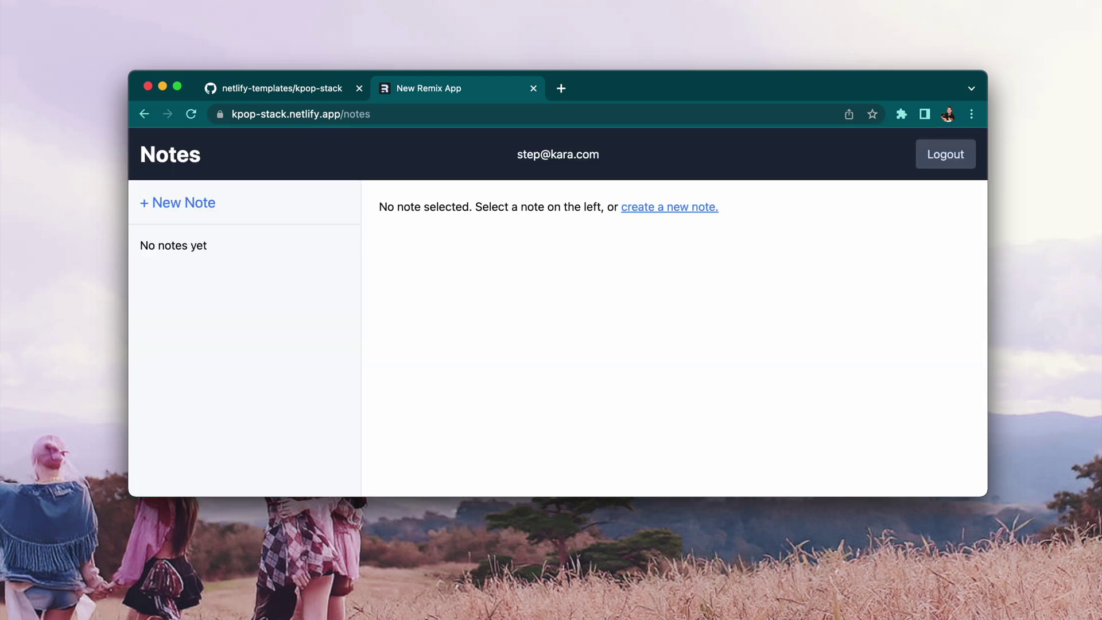
left_click(709, 210)
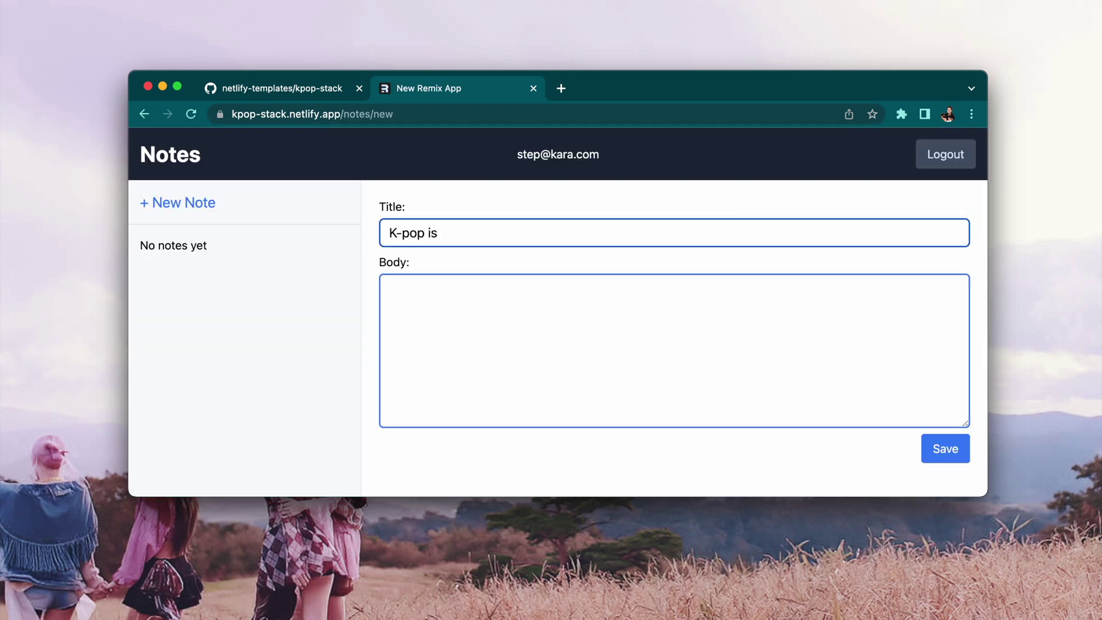
left_click(661, 342)
type("The greeeeeatest!!!")
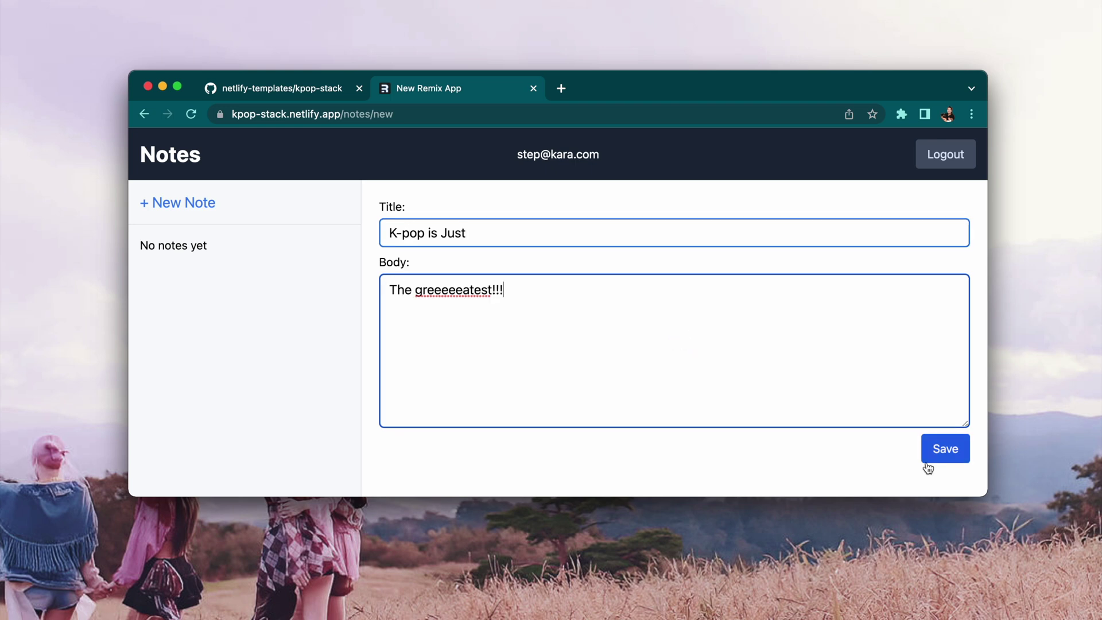
left_click(934, 457)
- Log out of the demo app, then log back in with the new account
left_click(961, 157)
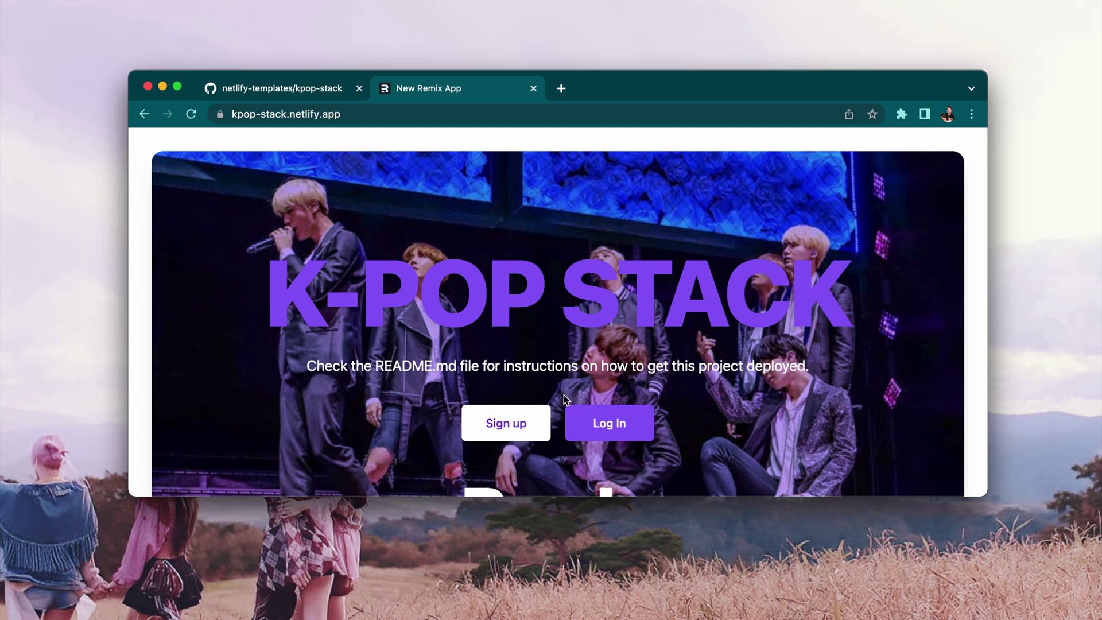
left_click(609, 424)
left_click(595, 247)
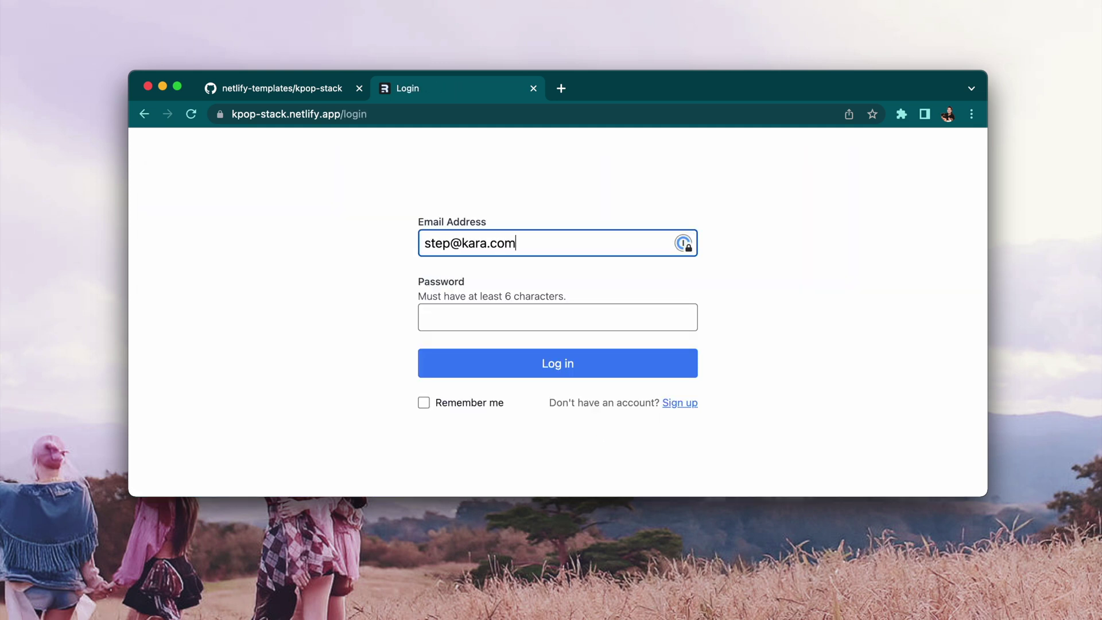
key("Tab")
type("••••")
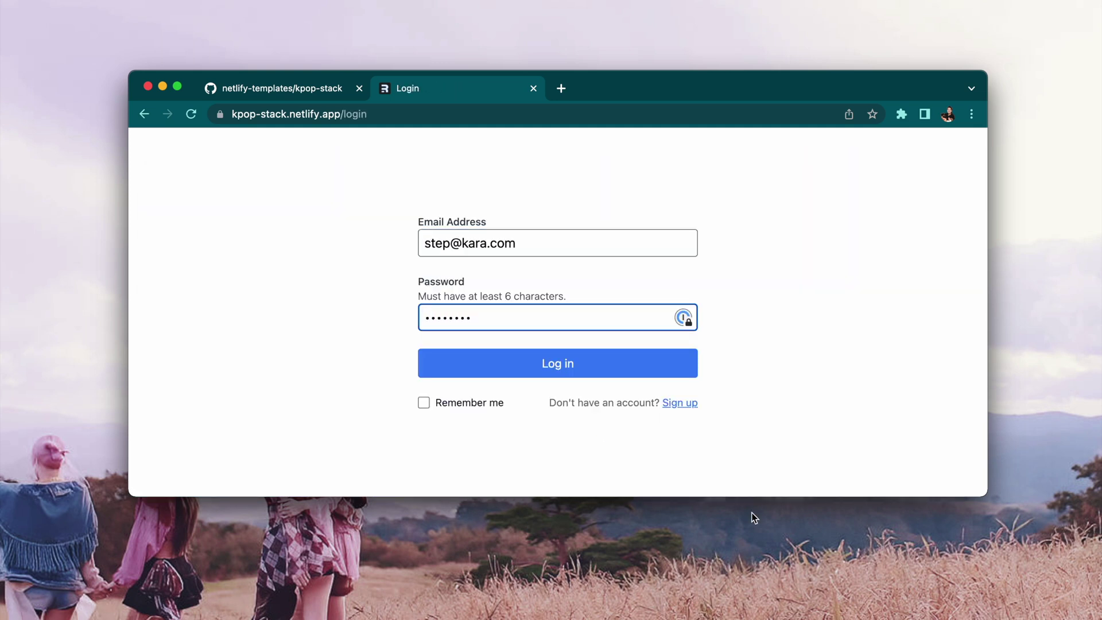
left_click(636, 367)
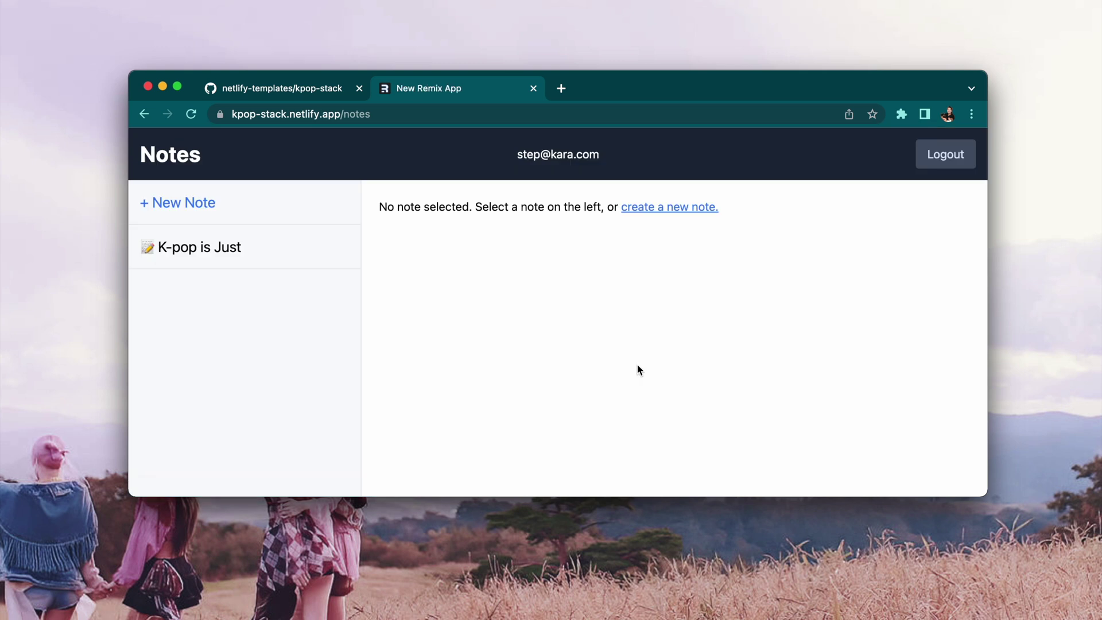
- Delete the 'K-pop is Just' note and close the demo tab
left_click(216, 254)
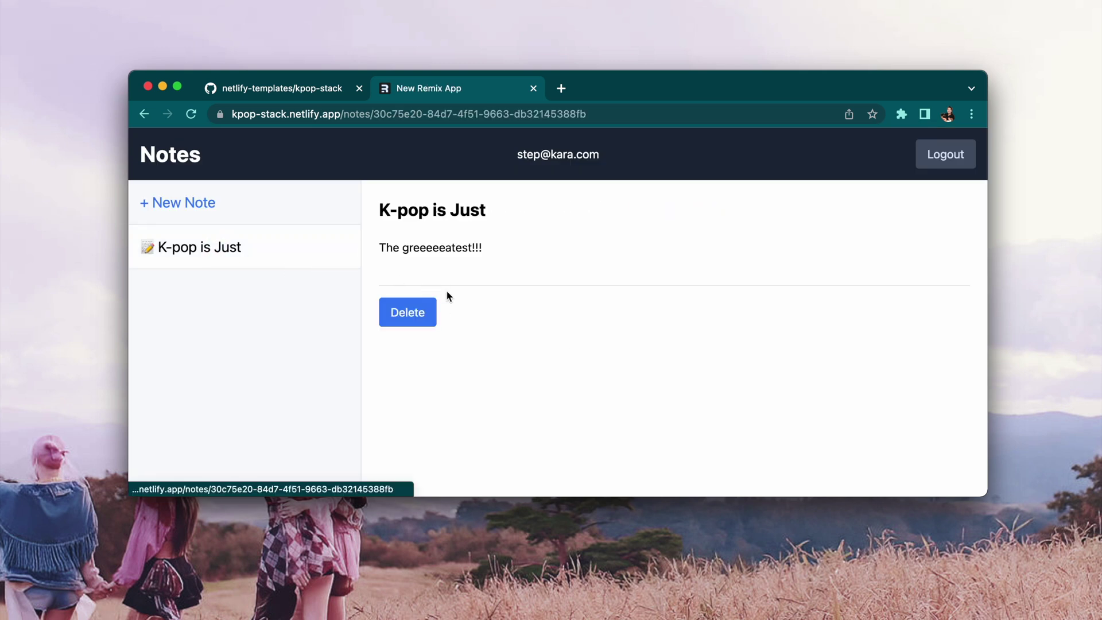
left_click(419, 316)
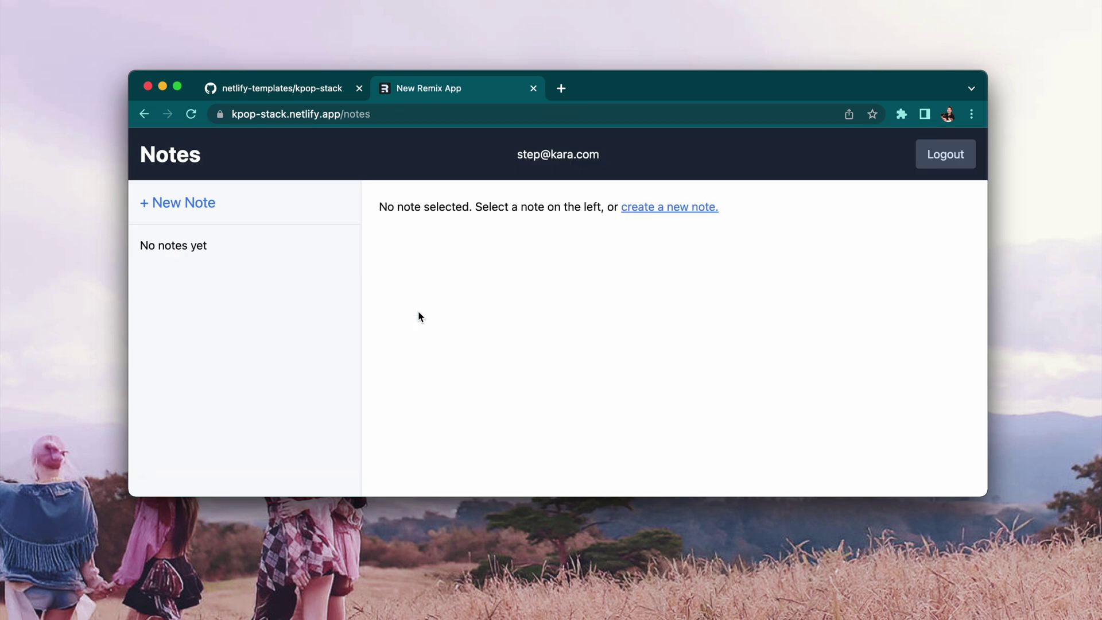
key("super+w")
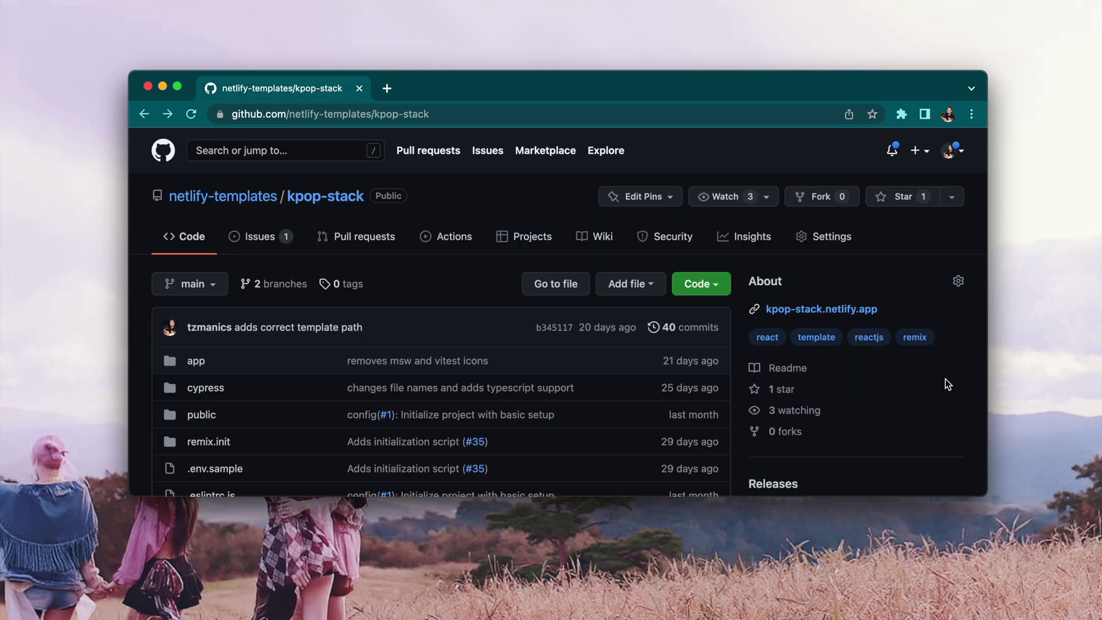
- Read down the kpop-stack README to the Database Environment Variables list, expanding its screenshot
scroll(945, 379, "down", 5)
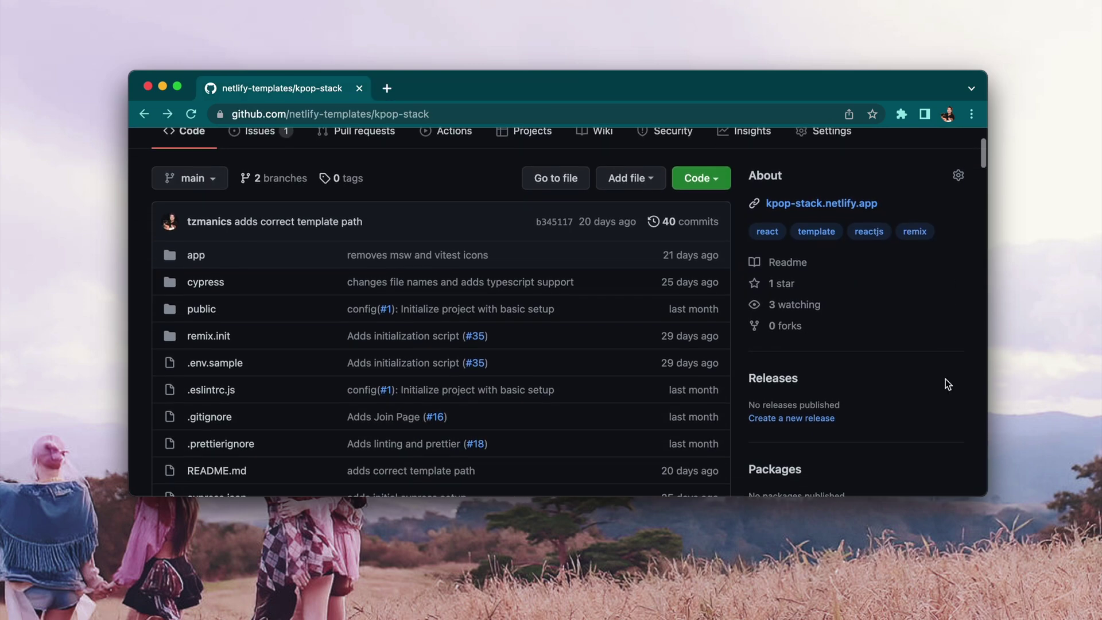
scroll(945, 379, "down", 5)
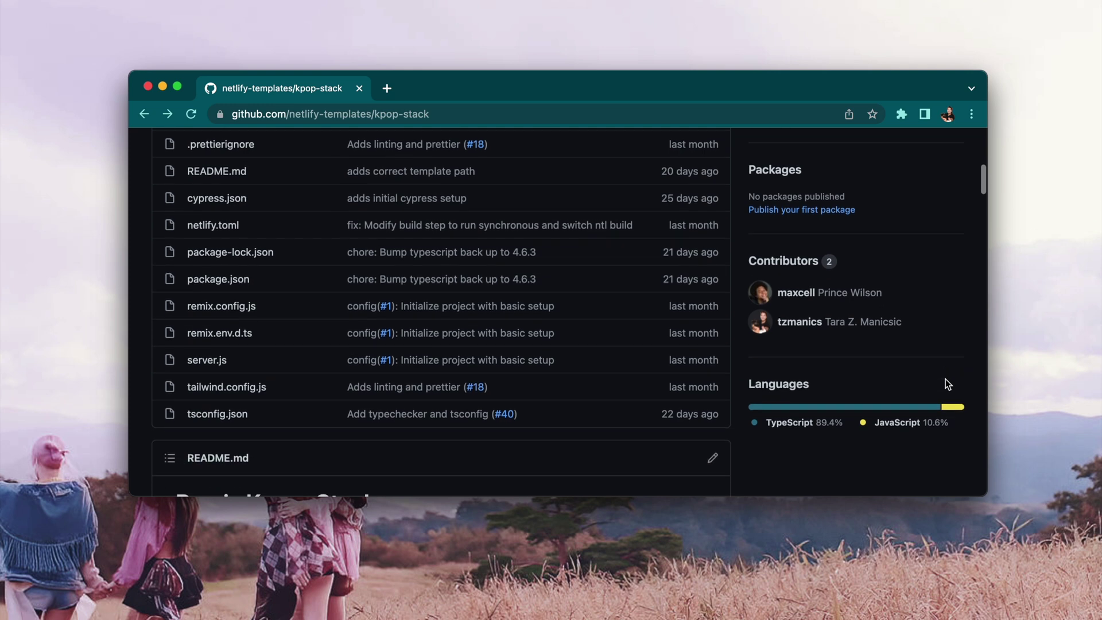
scroll(945, 379, "down", 6)
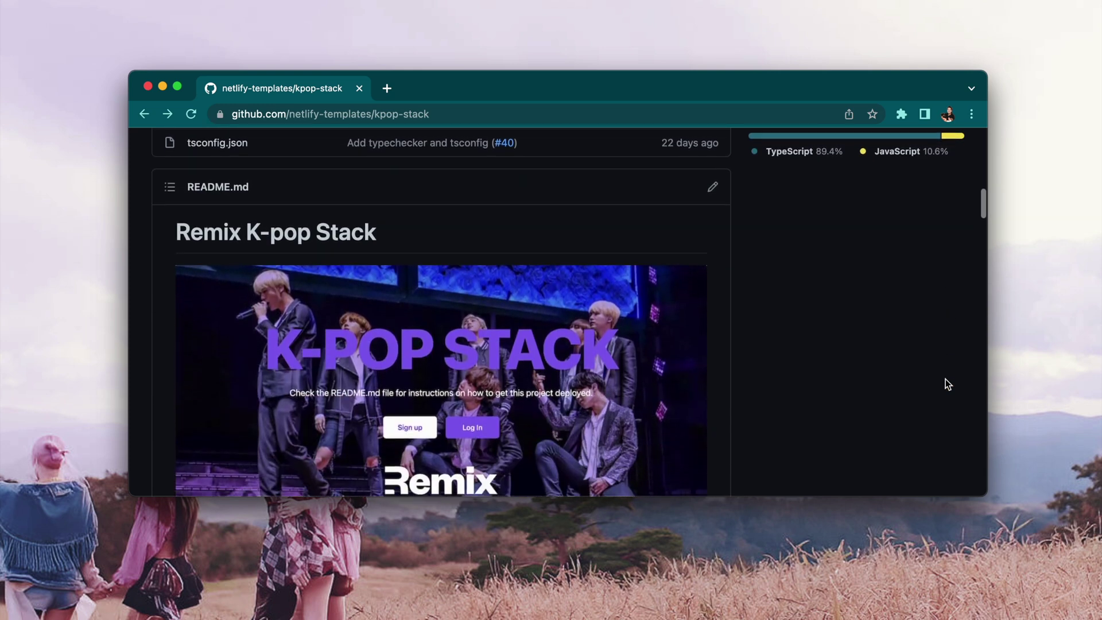
scroll(945, 379, "down", 4)
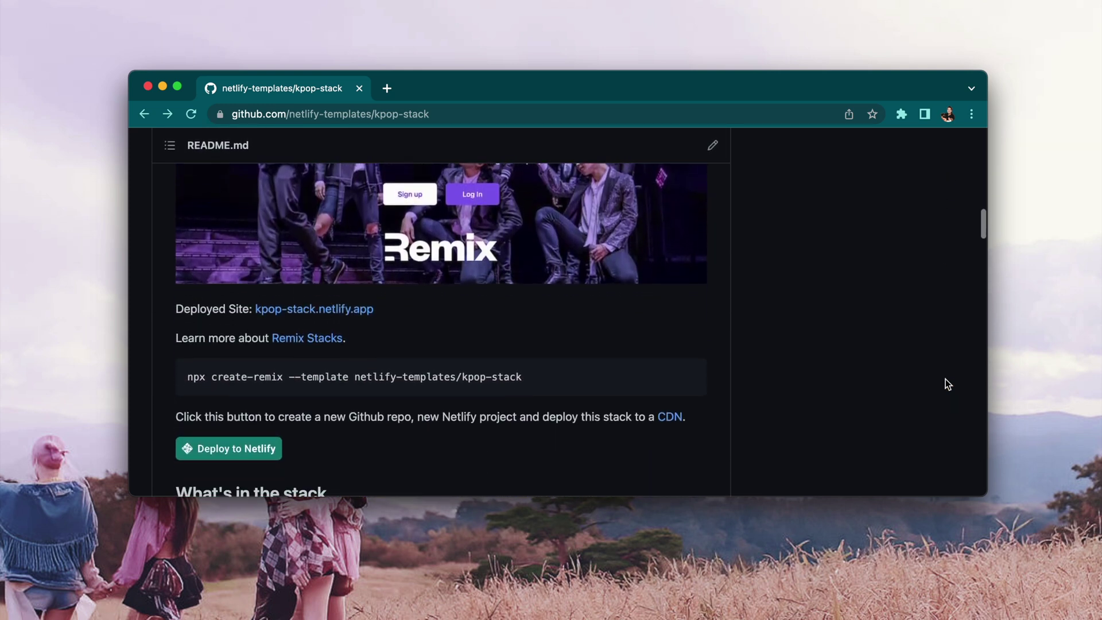
scroll(945, 379, "down", 4)
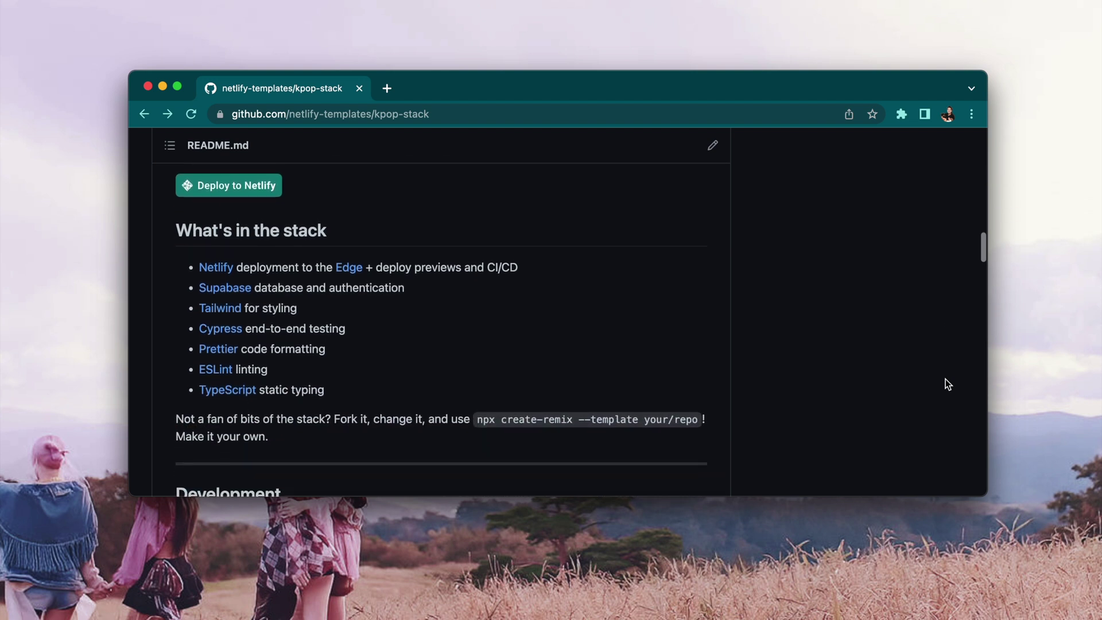
scroll(947, 384, "down", 6)
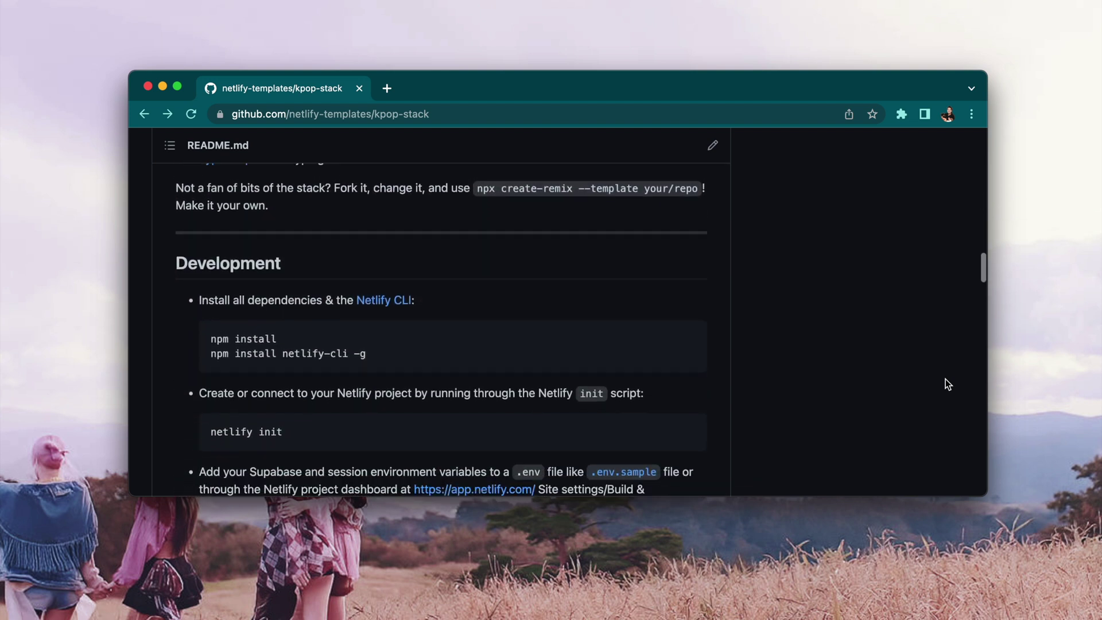
scroll(945, 379, "down", 3)
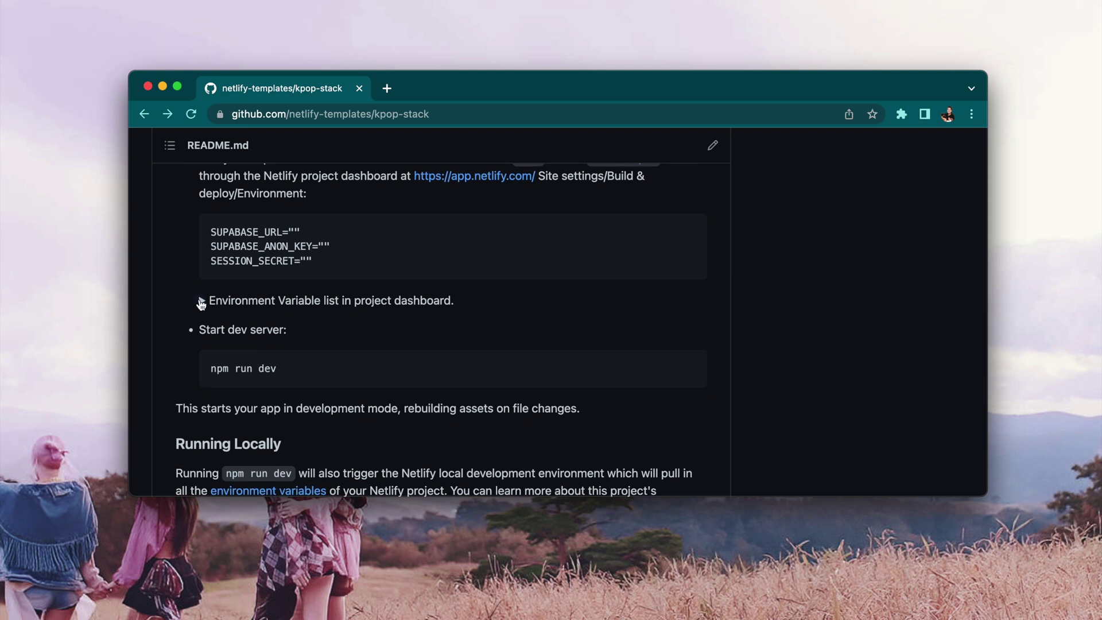
left_click(201, 302)
scroll(200, 304, "down", 2)
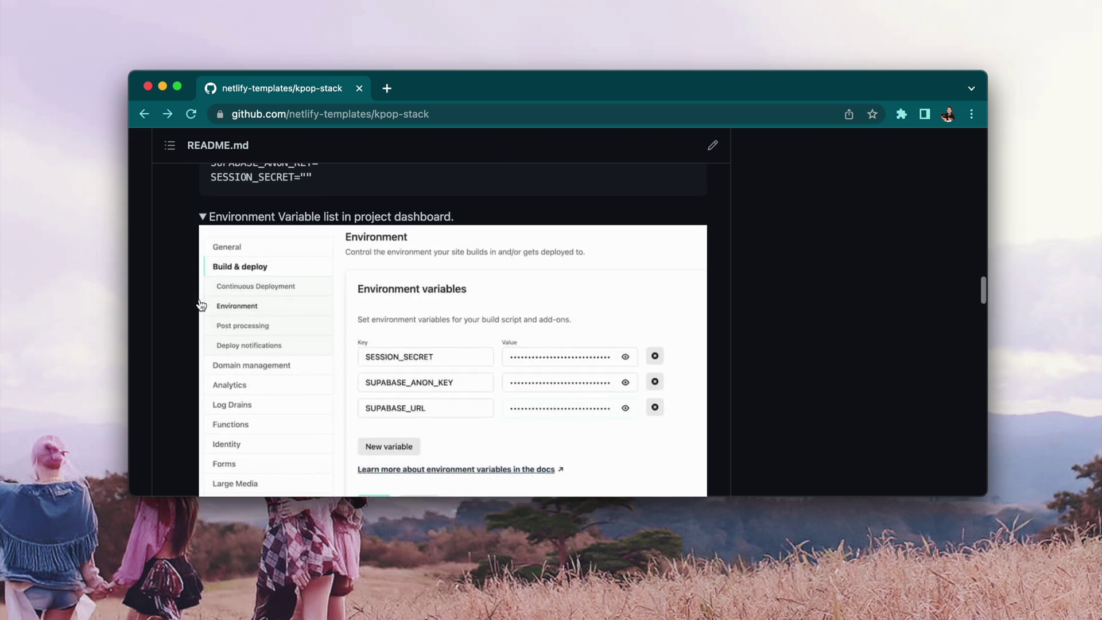
scroll(201, 304, "down", 3)
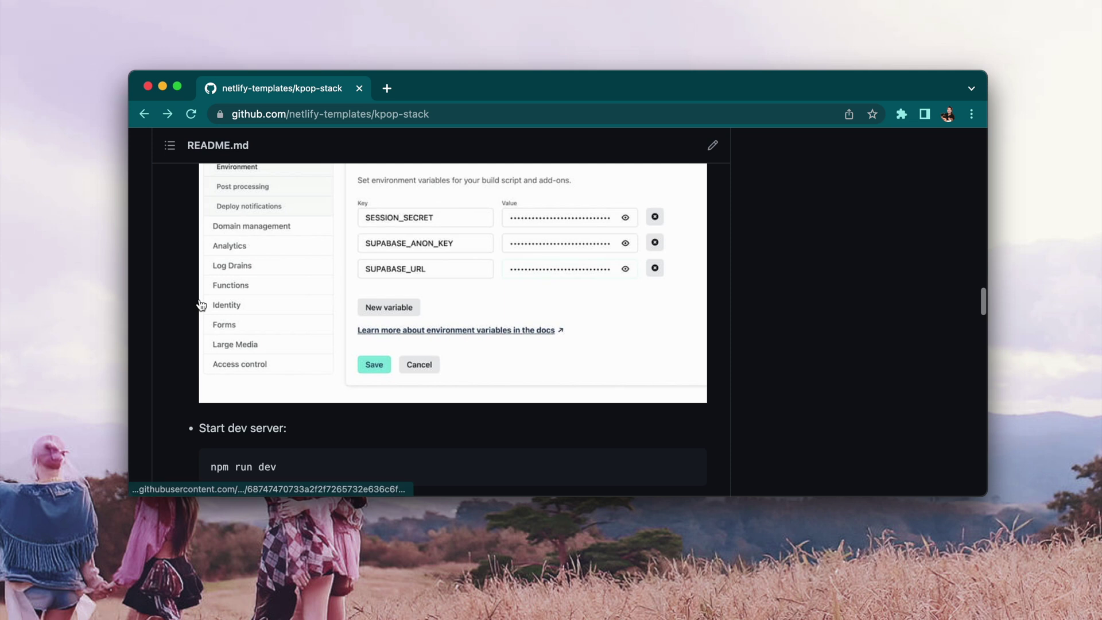
scroll(201, 304, "down", 4)
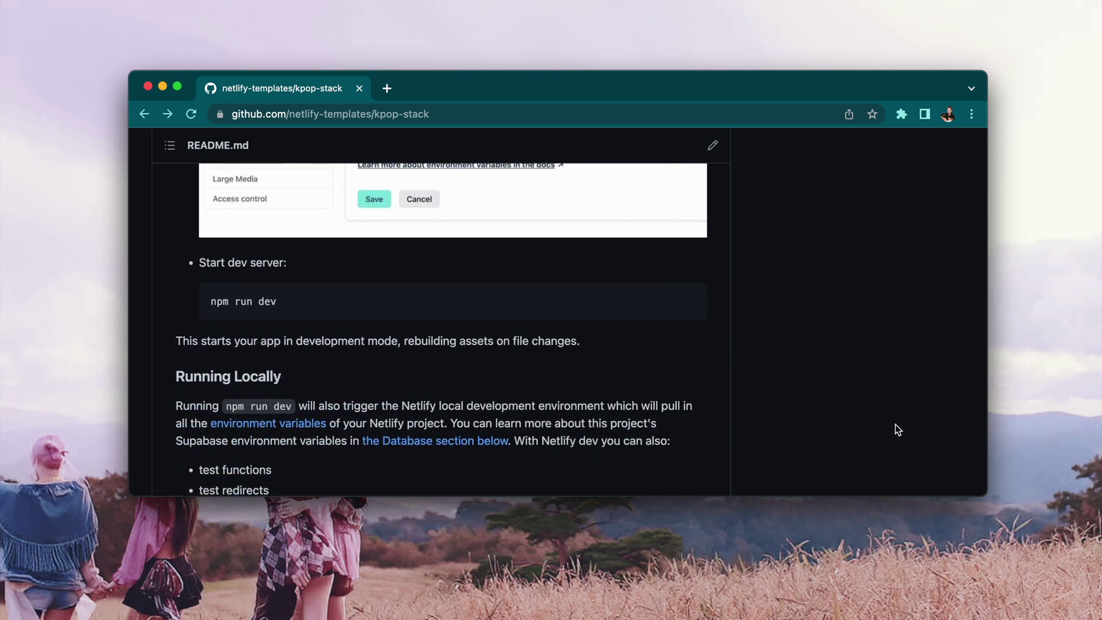
scroll(896, 429, "down", 4)
scroll(898, 429, "down", 7)
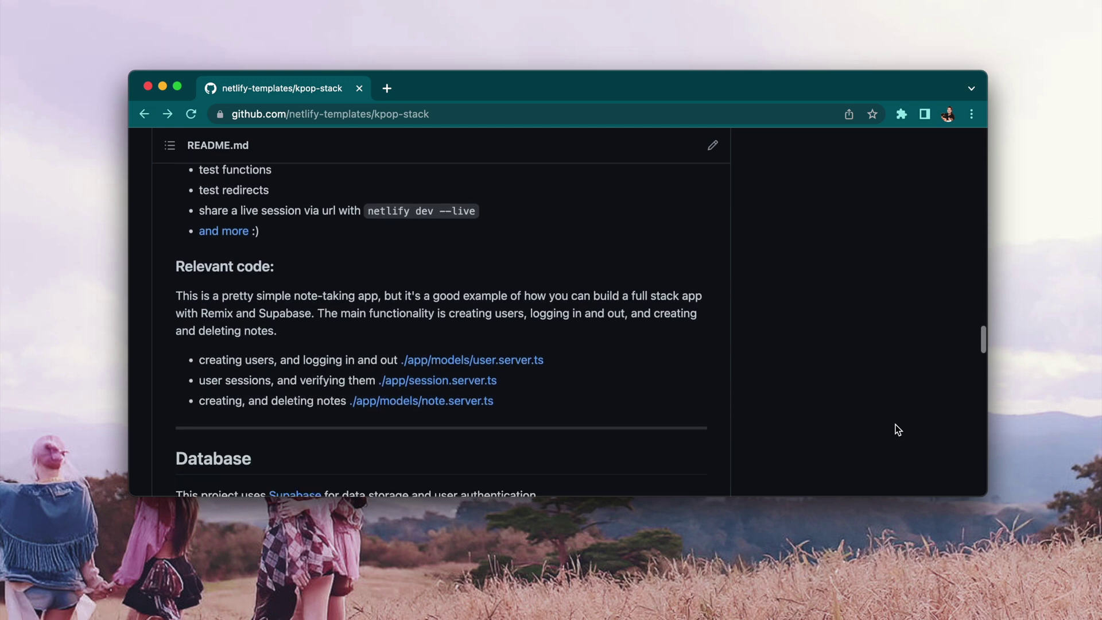
scroll(898, 429, "down", 5)
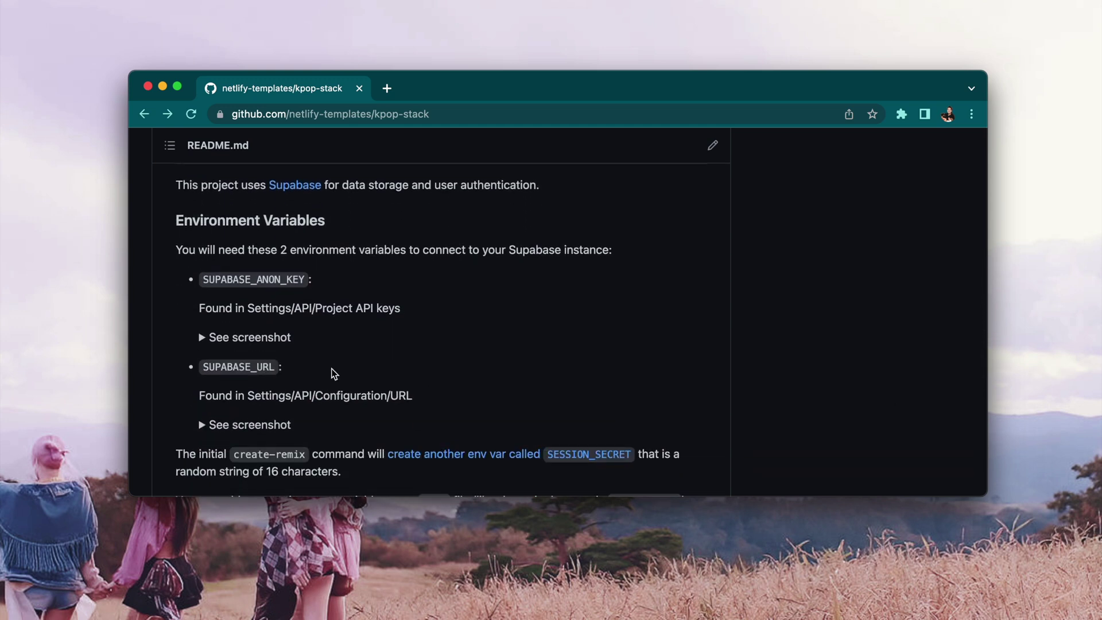
- Expand the SUPABASE_ANON_KEY screenshot and the Database creation steps in the README
left_click(202, 338)
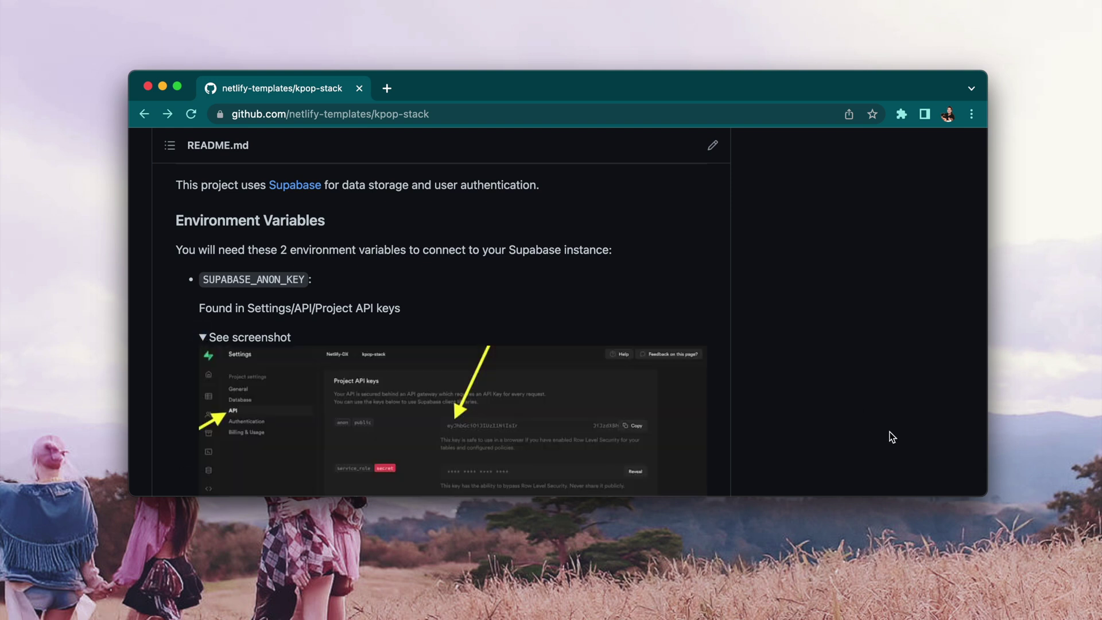
scroll(970, 439, "down", 8)
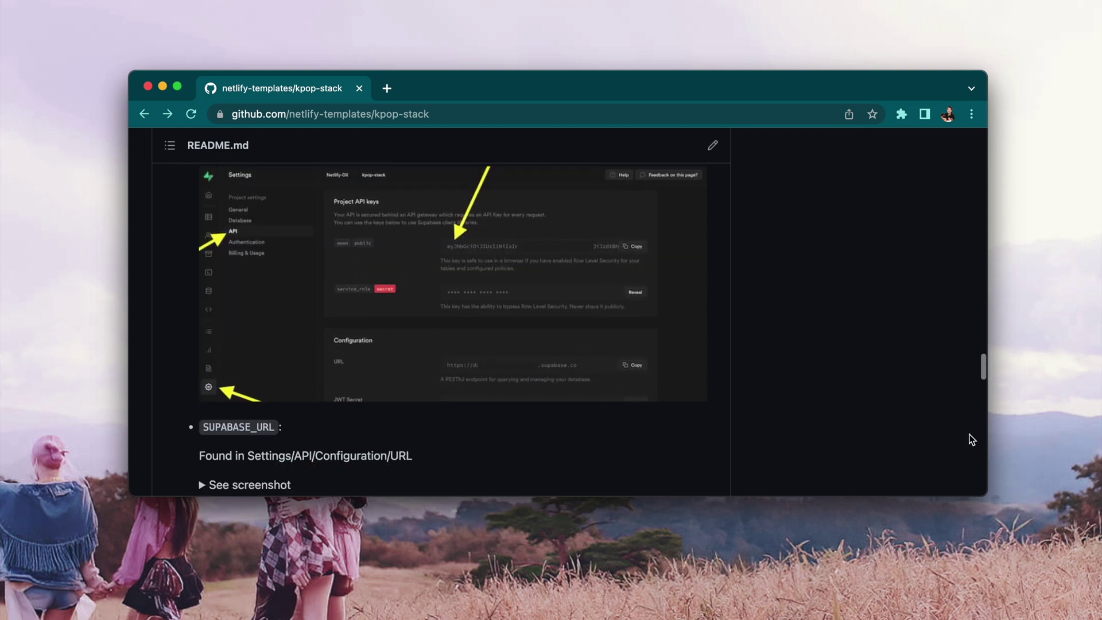
scroll(971, 439, "down", 6)
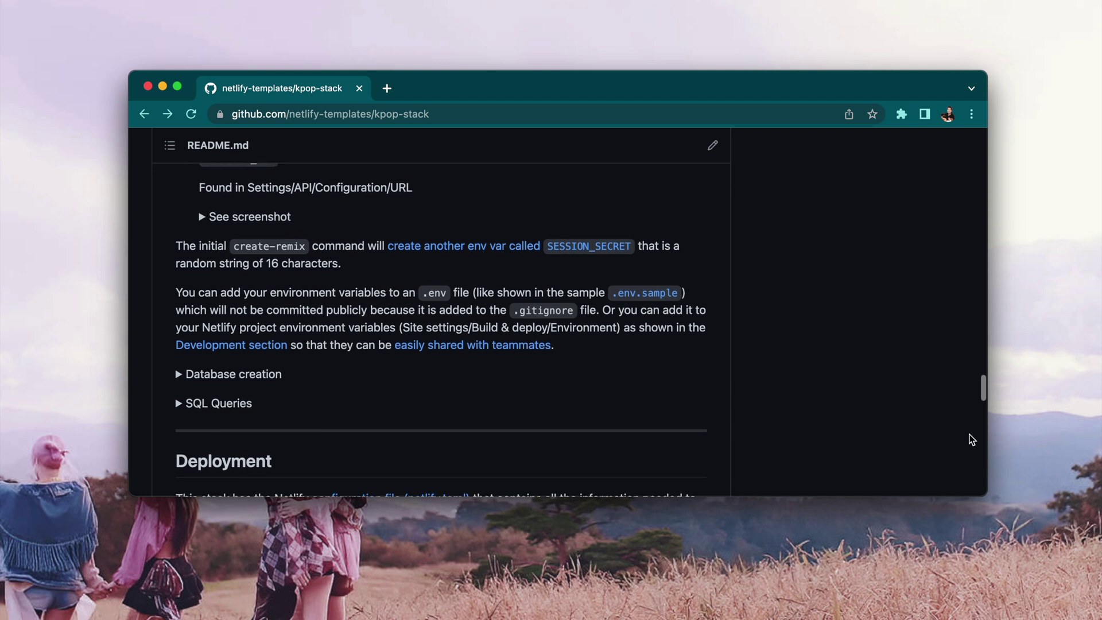
scroll(971, 440, "down", 1)
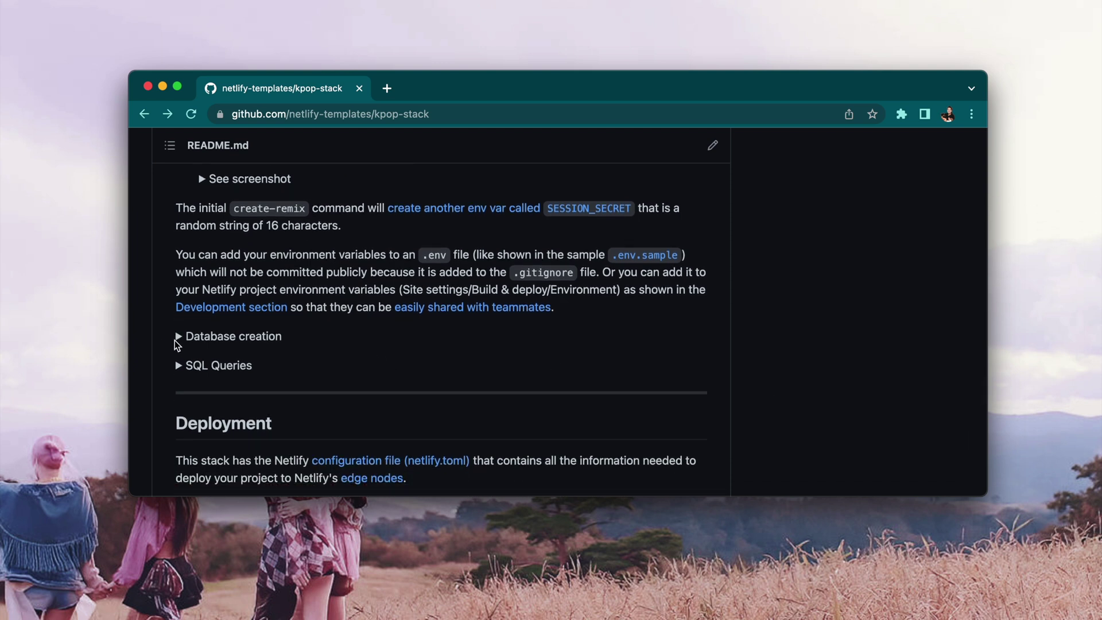
left_click(175, 338)
scroll(232, 360, "down", 5)
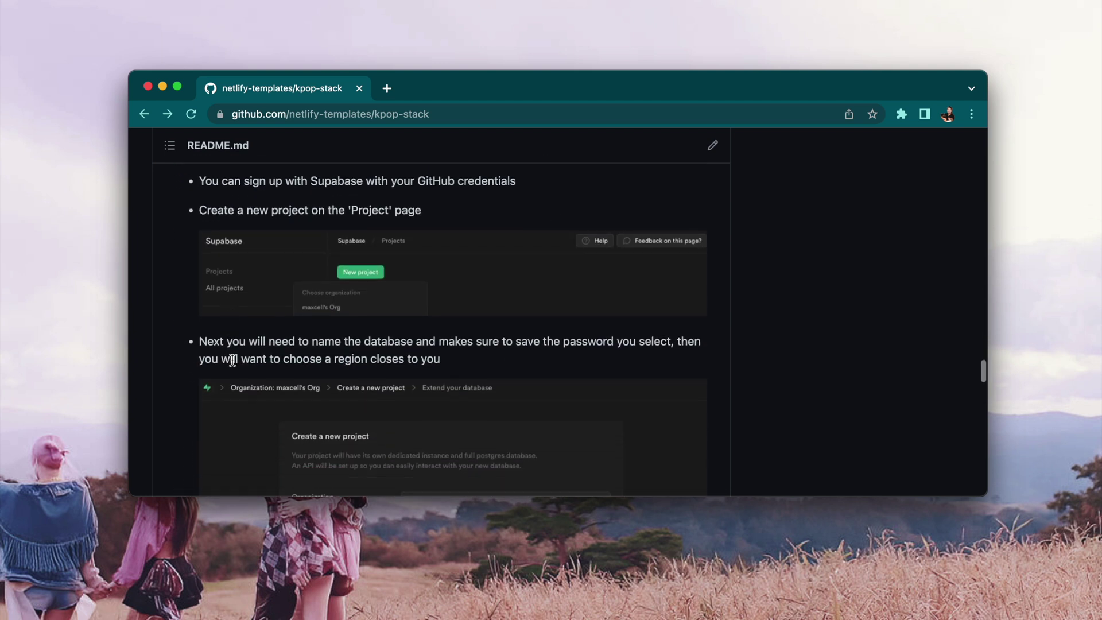
scroll(191, 383, "down", 13)
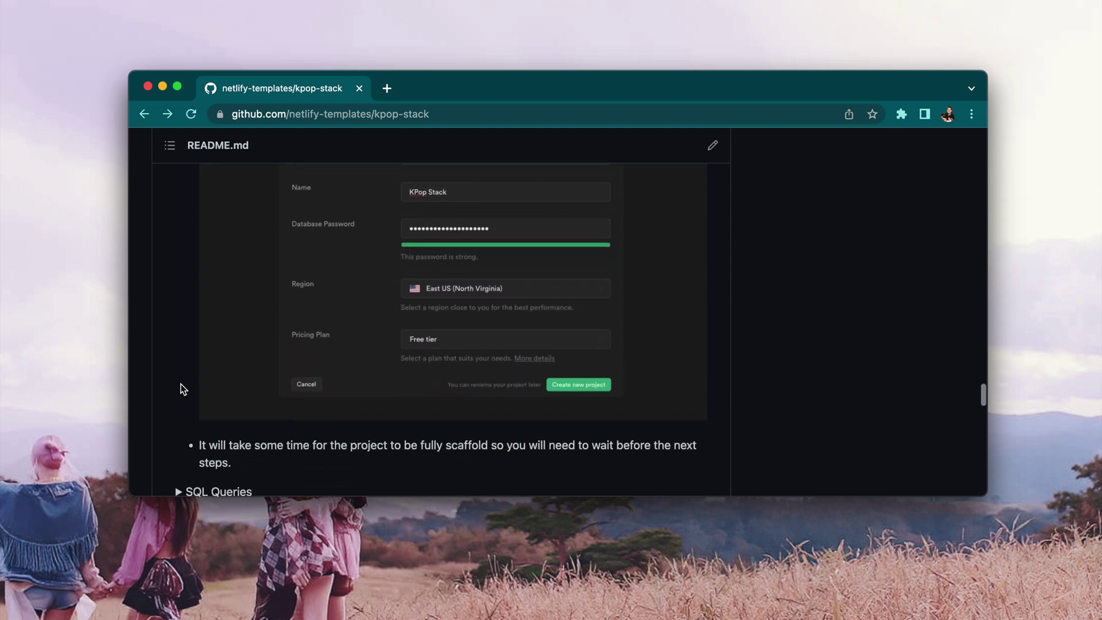
- Expand the SQL Queries steps and read through the rest of the README
left_click(180, 425)
scroll(181, 429, "down", 10)
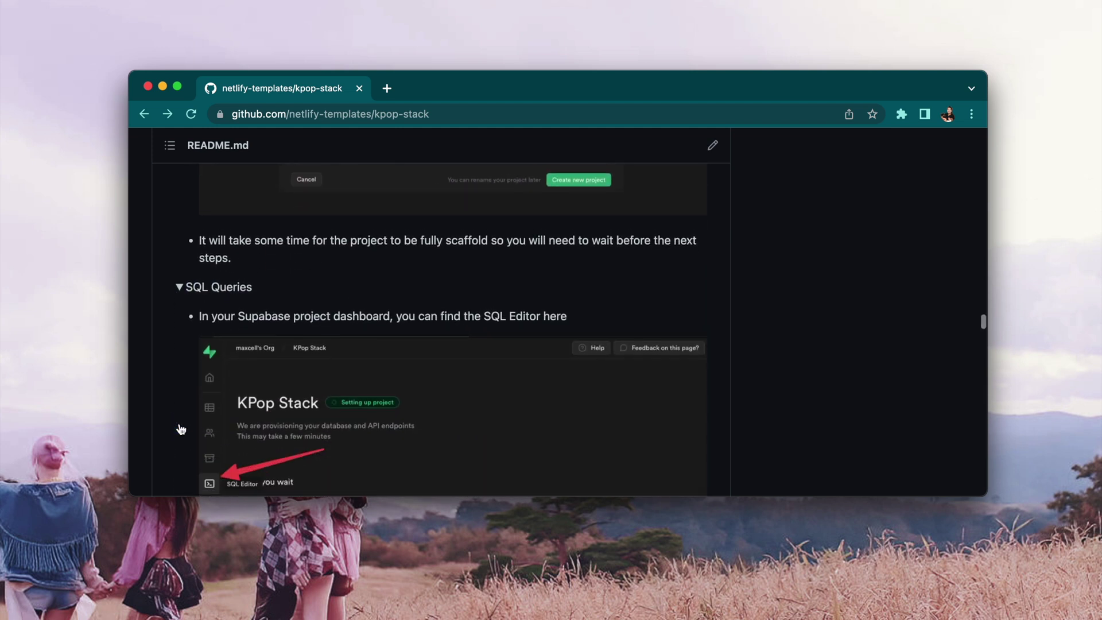
scroll(181, 428, "down", 11)
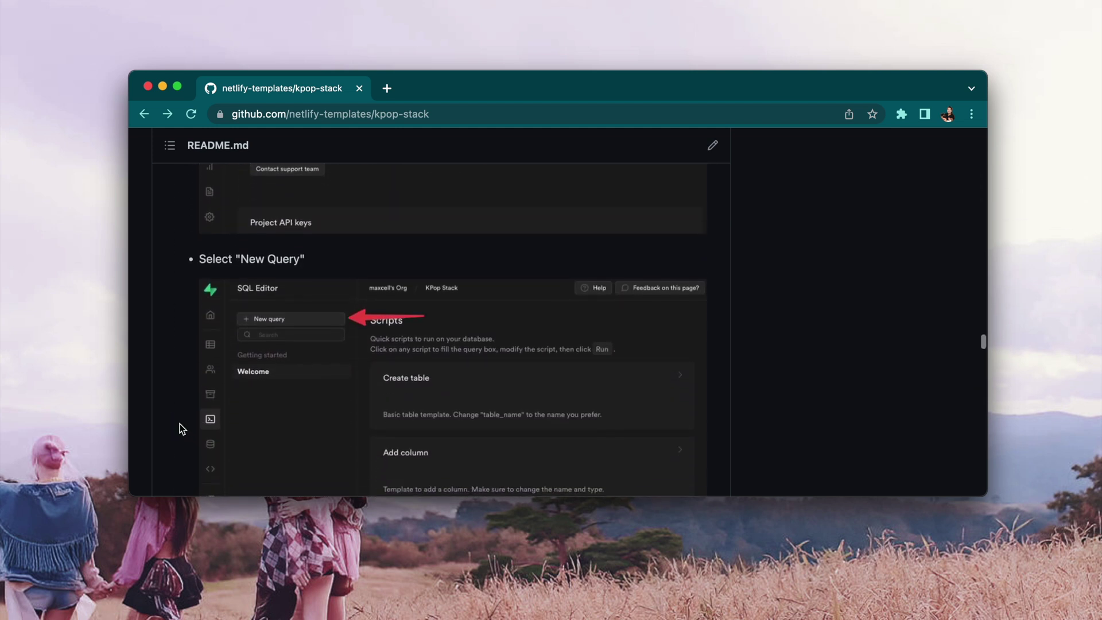
scroll(181, 428, "down", 12)
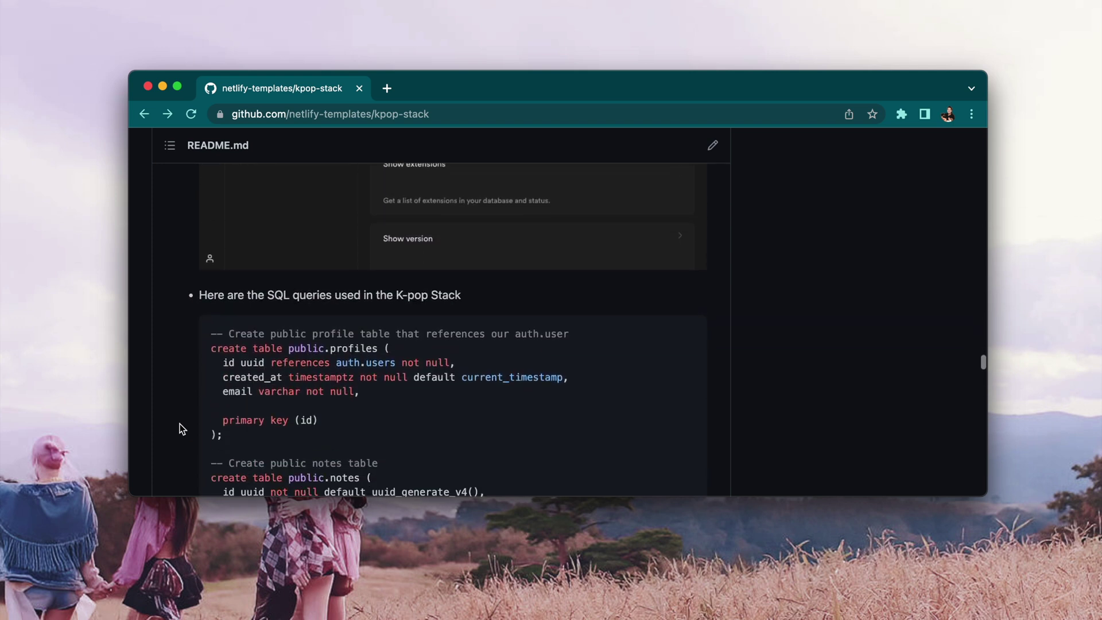
scroll(181, 429, "down", 18)
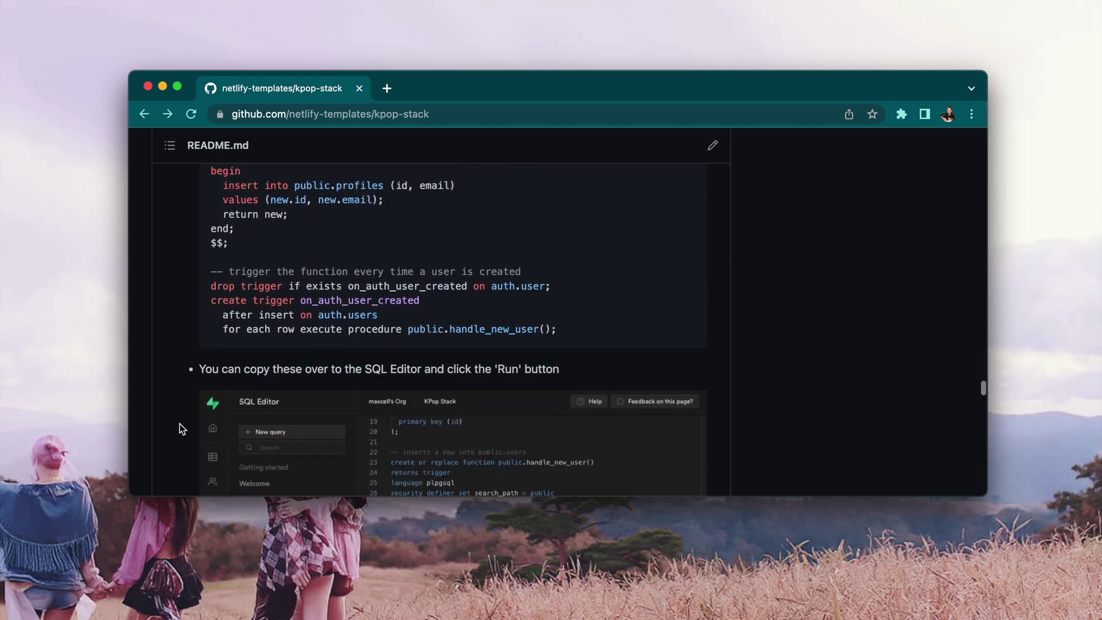
scroll(181, 429, "down", 20)
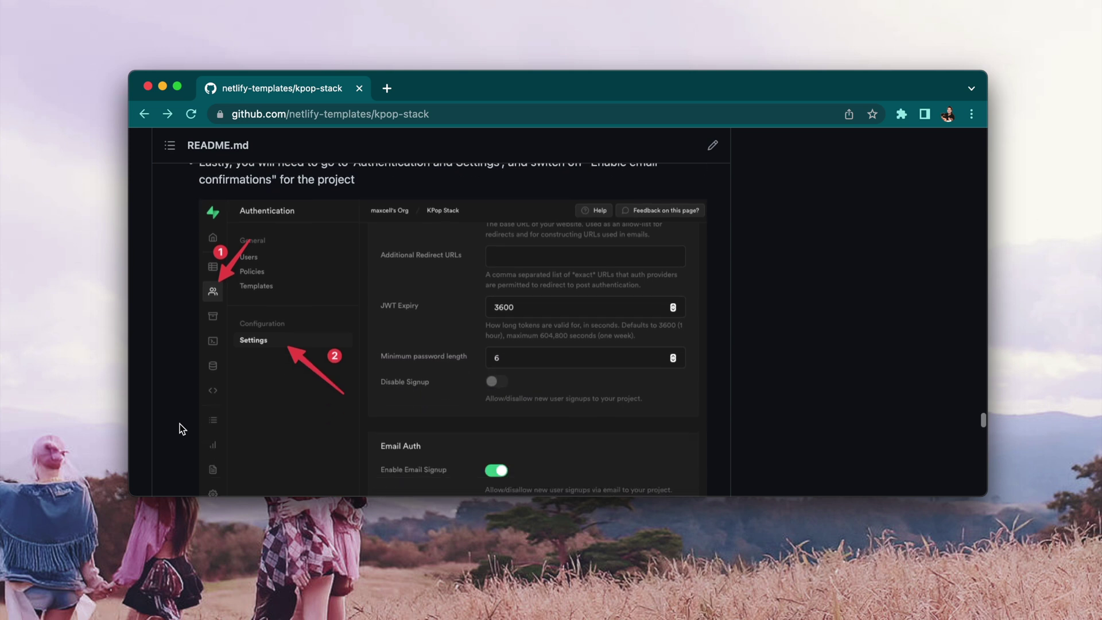
scroll(180, 423, "down", 3)
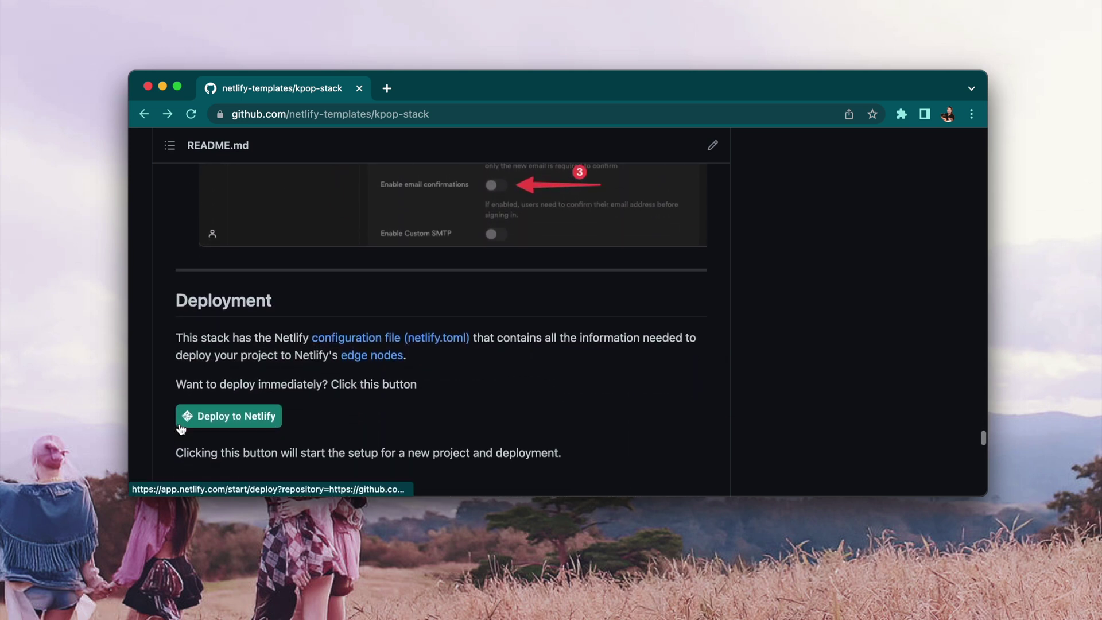
scroll(928, 453, "down", 8)
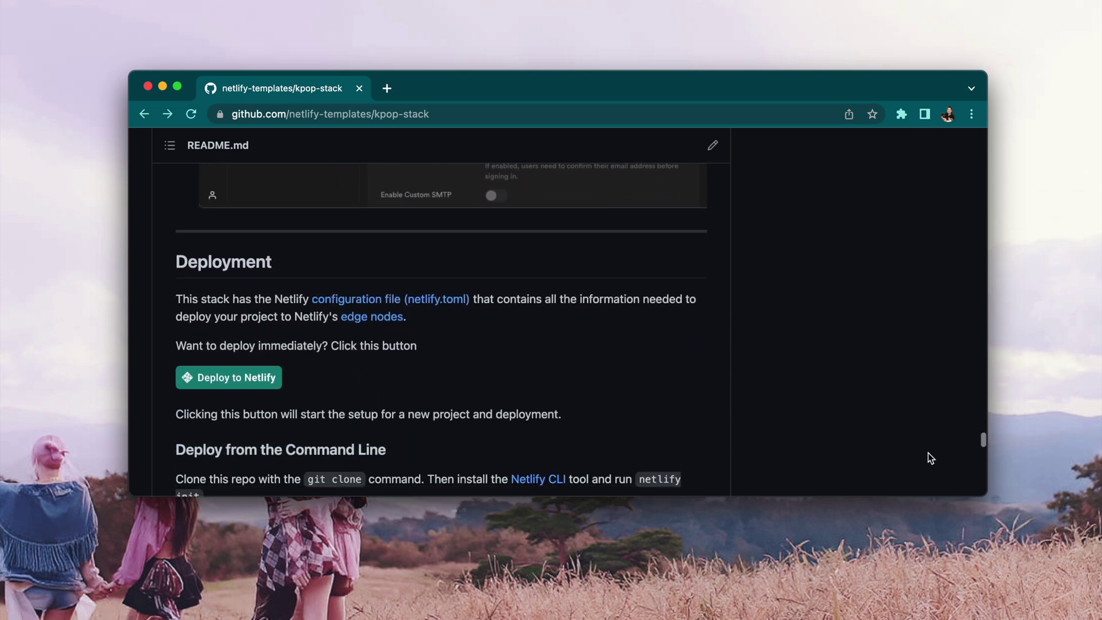
scroll(927, 453, "down", 8)
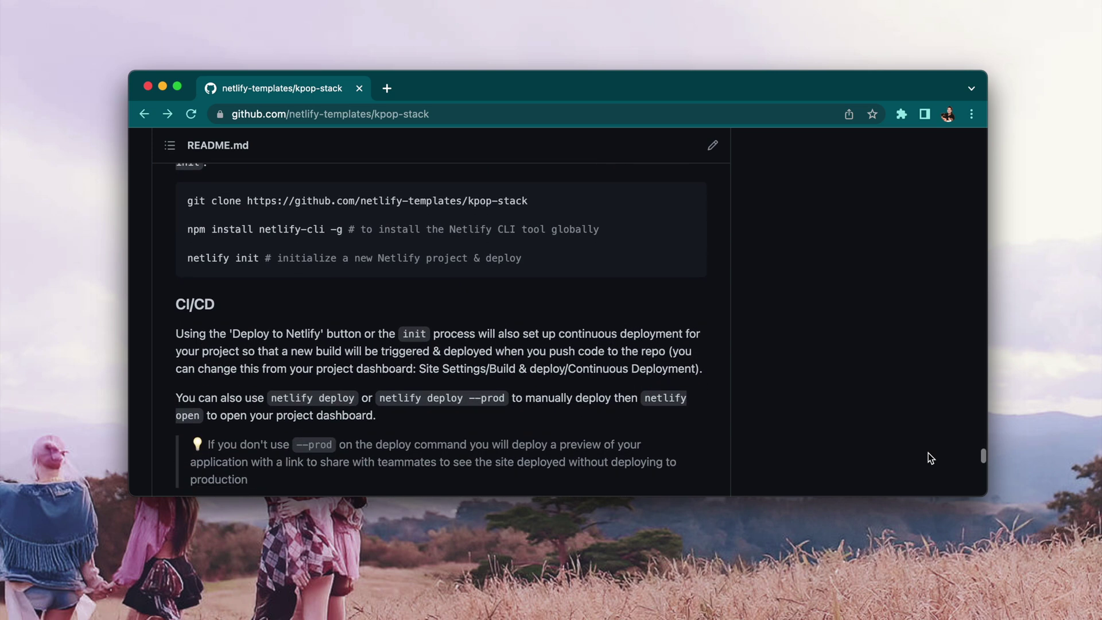
scroll(928, 453, "down", 7)
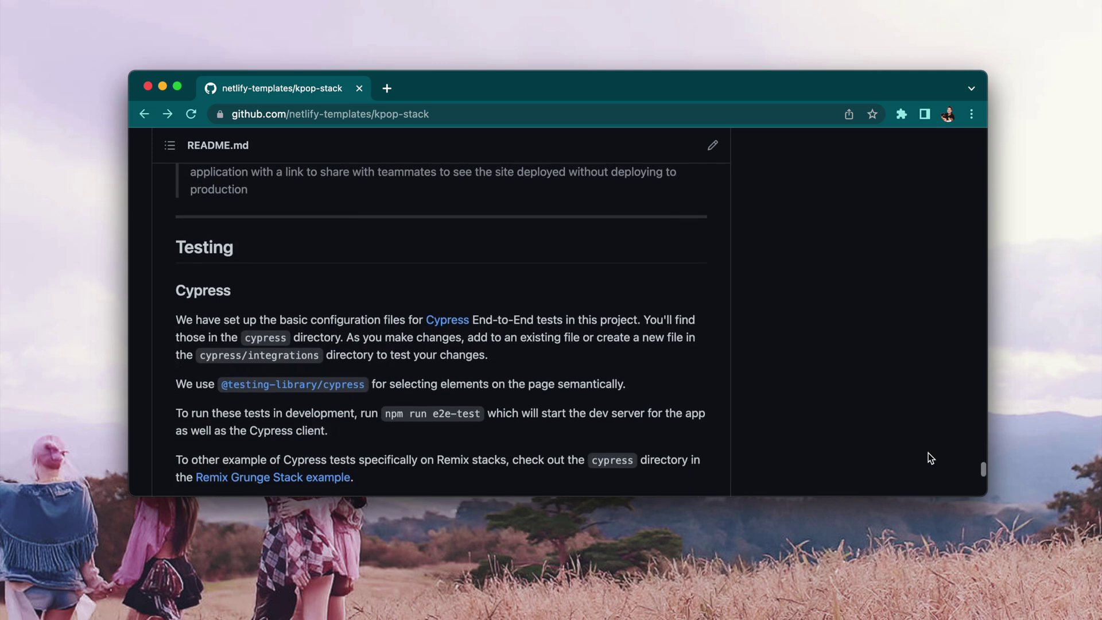
scroll(927, 453, "down", 5)
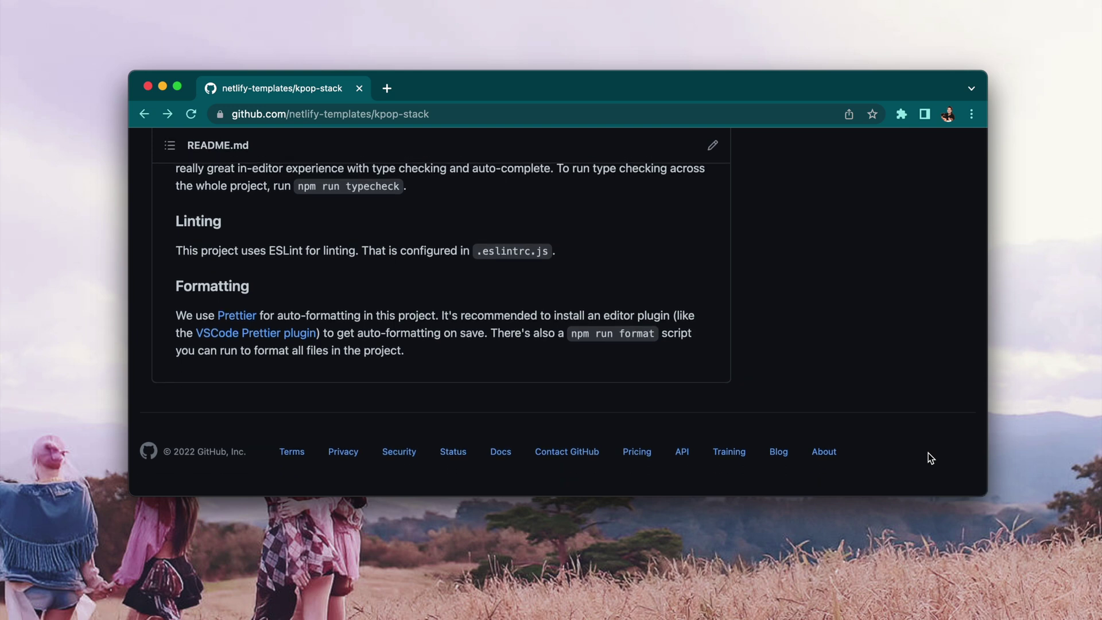
- Return to the top of the repository and launch the Deploy to Netlify button
key("Home")
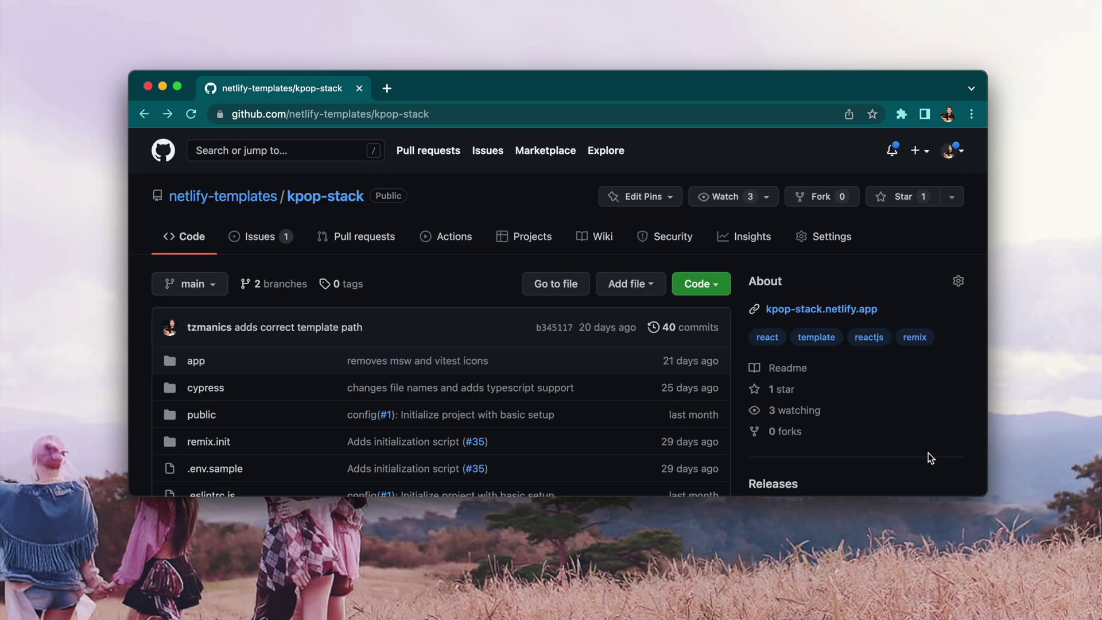
scroll(928, 453, "down", 8)
scroll(928, 453, "down", 8)
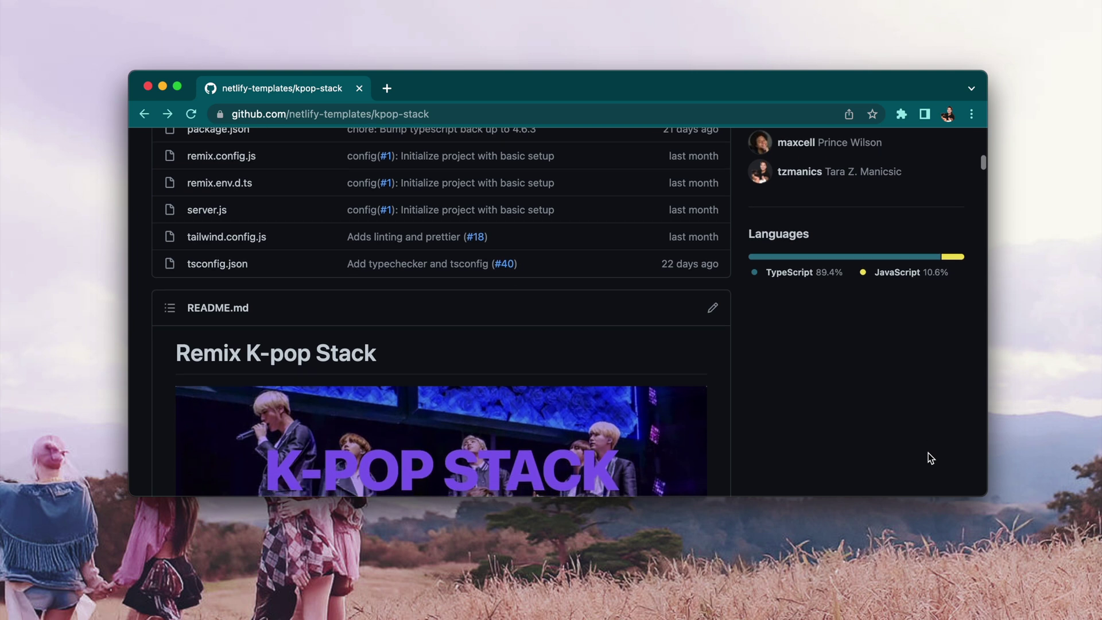
scroll(928, 457, "down", 1)
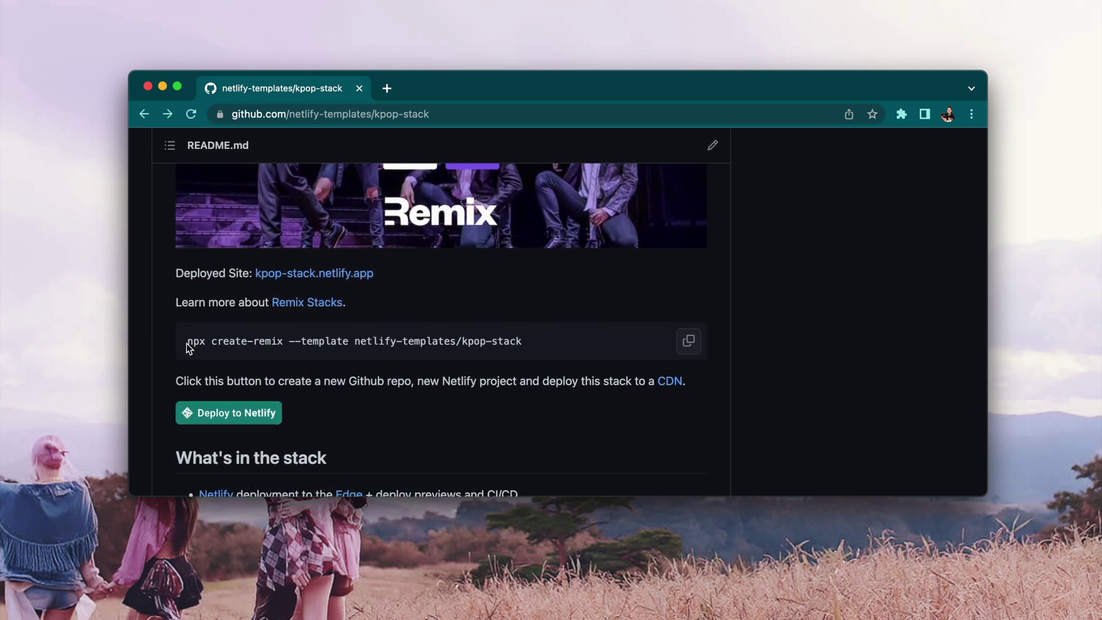
left_click(211, 413)
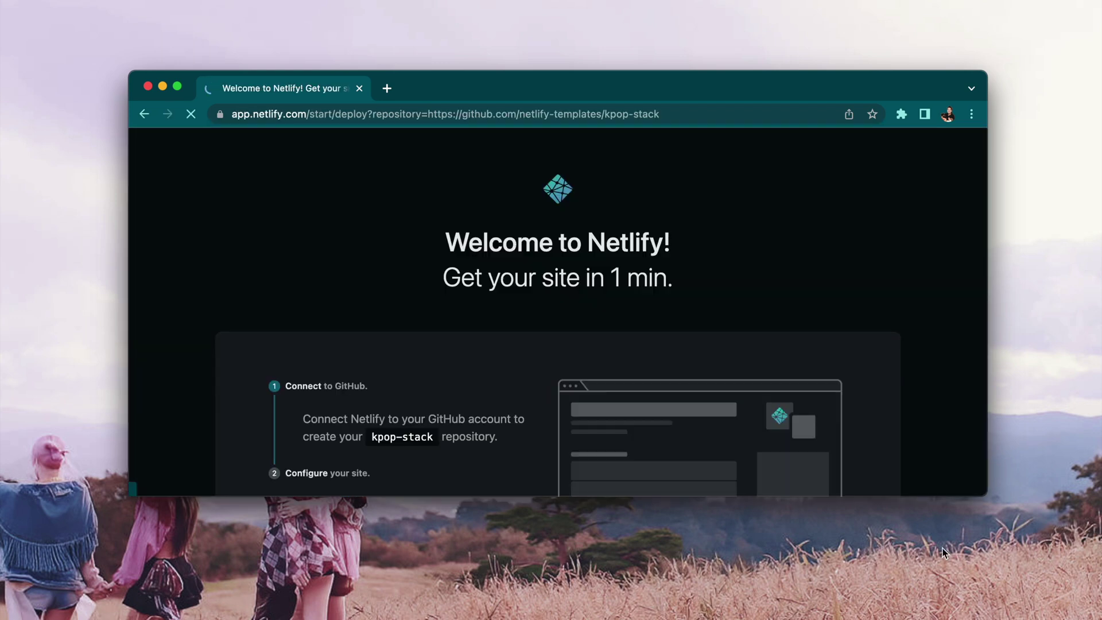
- Connect Netlify to GitHub, name the new repository kpop-stack-fun, and Save & Deploy
scroll(832, 414, "down", 4)
left_click(827, 432)
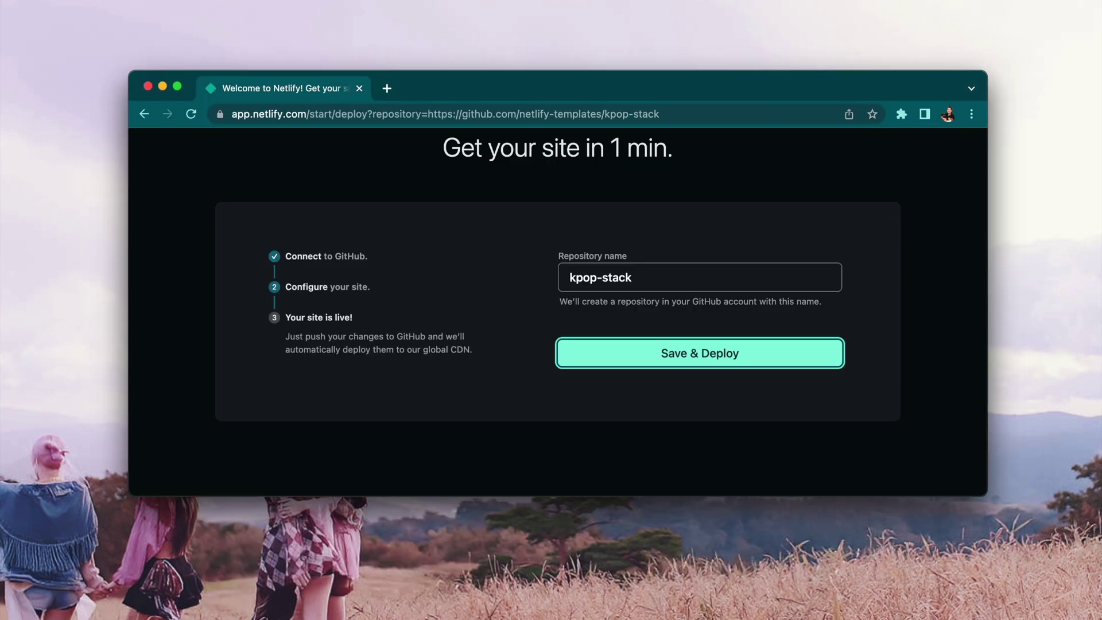
left_click(740, 285)
type("-fun")
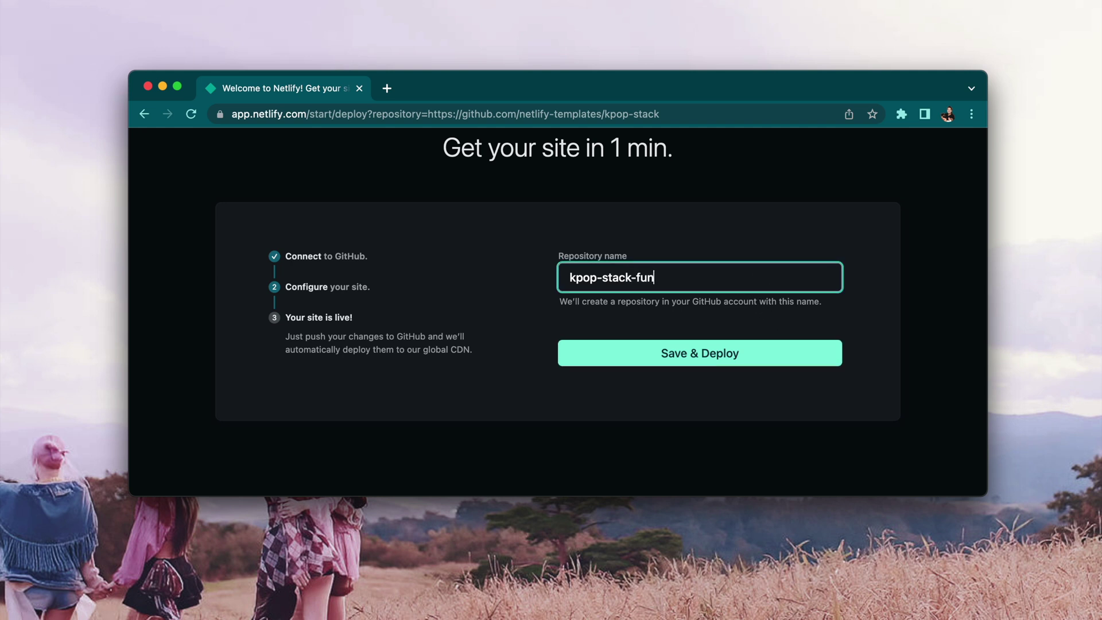
left_click(717, 354)
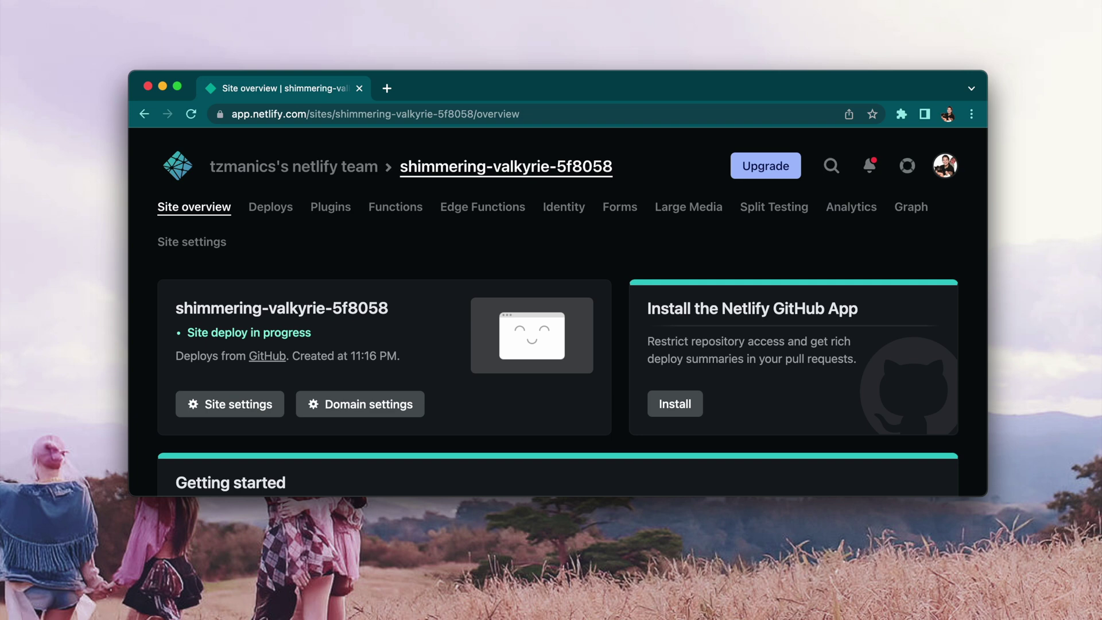
- Add SUPABASE_ANON_KEY, SUPABASE_URL and SESSION_SECRET environment variables under Build & deploy settings
left_click(230, 404)
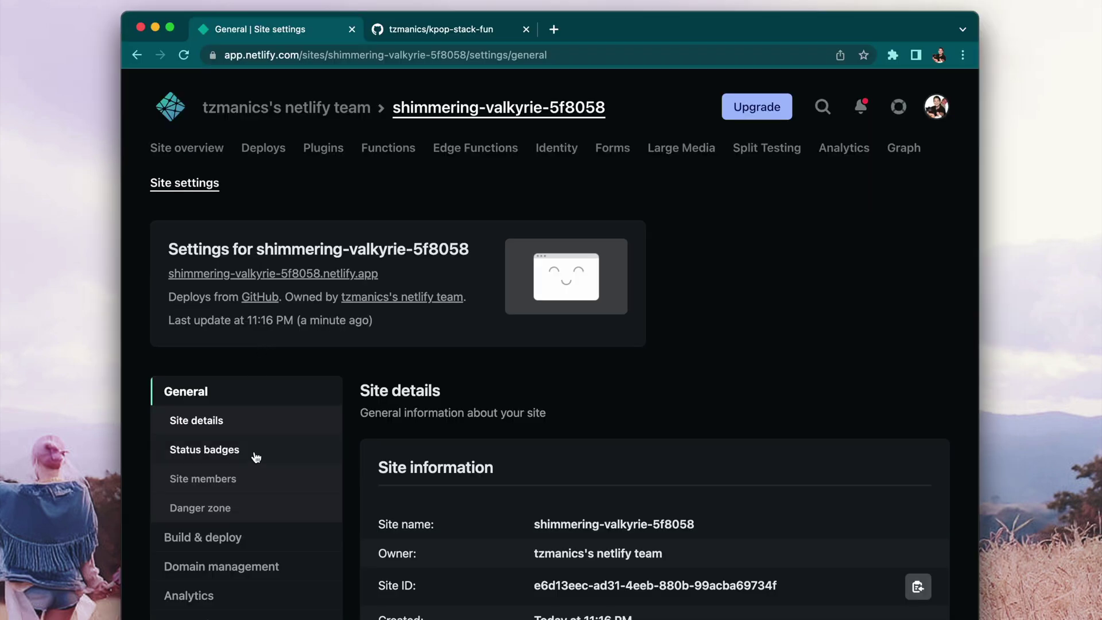
left_click(213, 466)
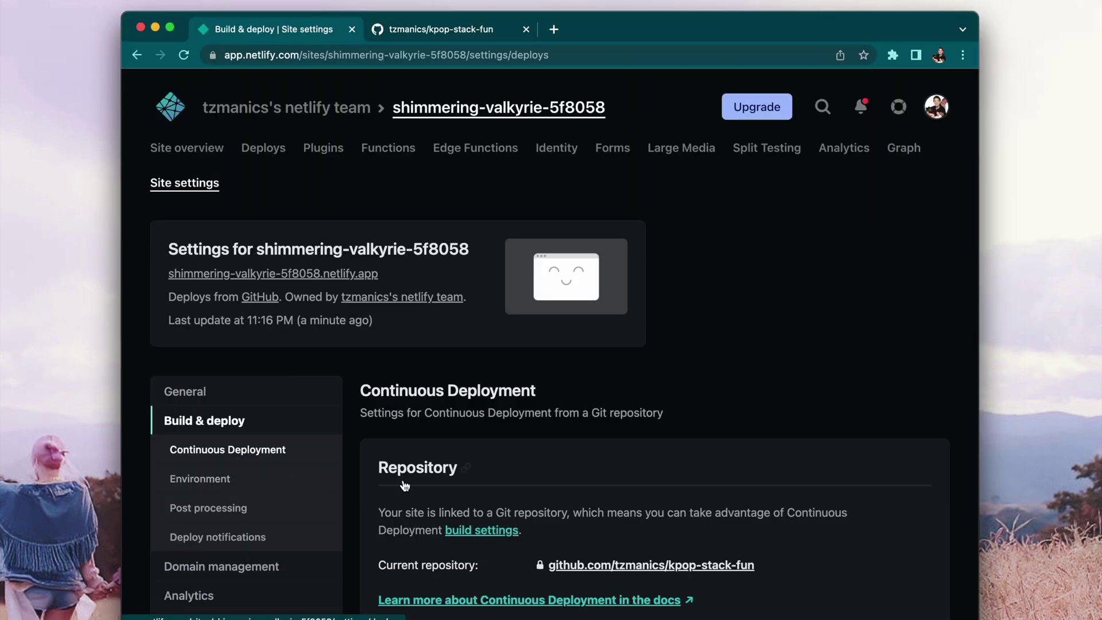
left_click(230, 479)
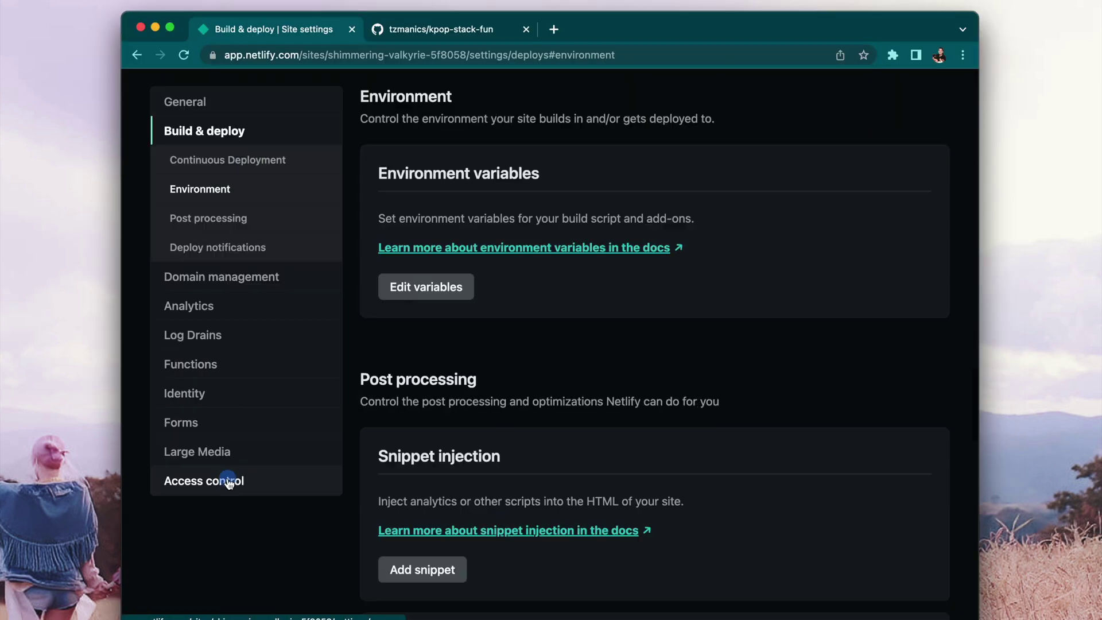
left_click(466, 297)
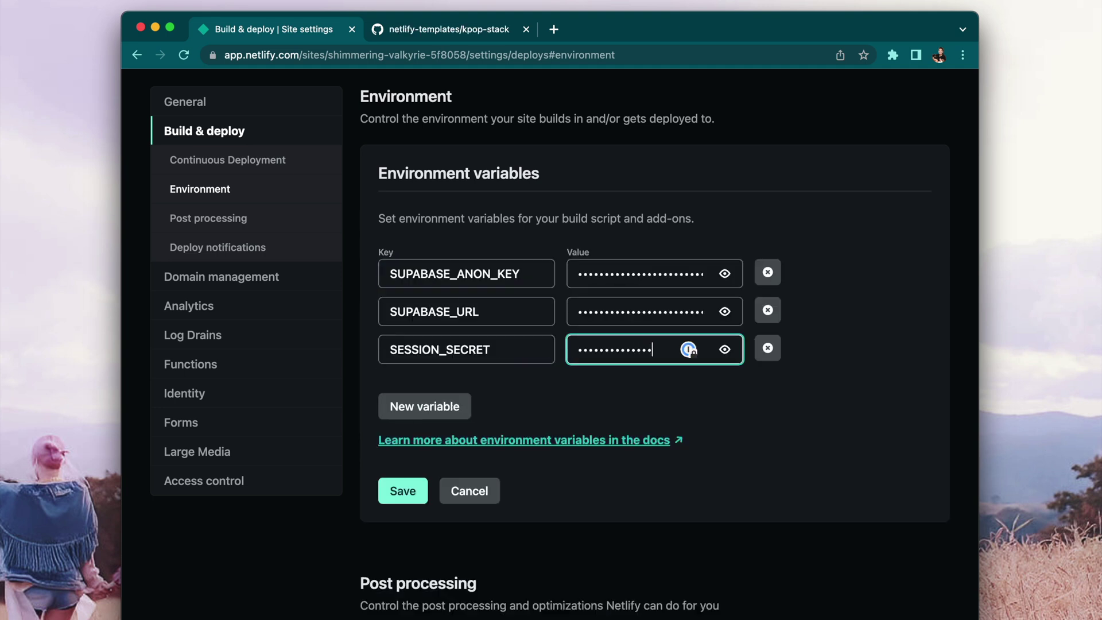
left_click(418, 492)
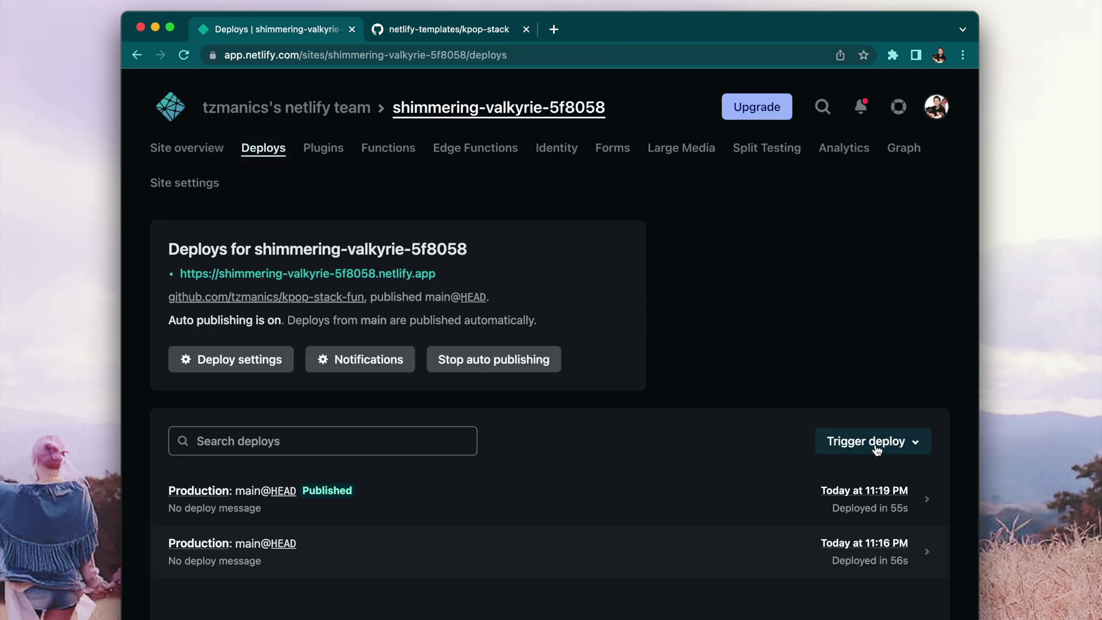
- Trigger a fresh deploy of the site from the Deploys page
left_click(873, 440)
left_click(880, 503)
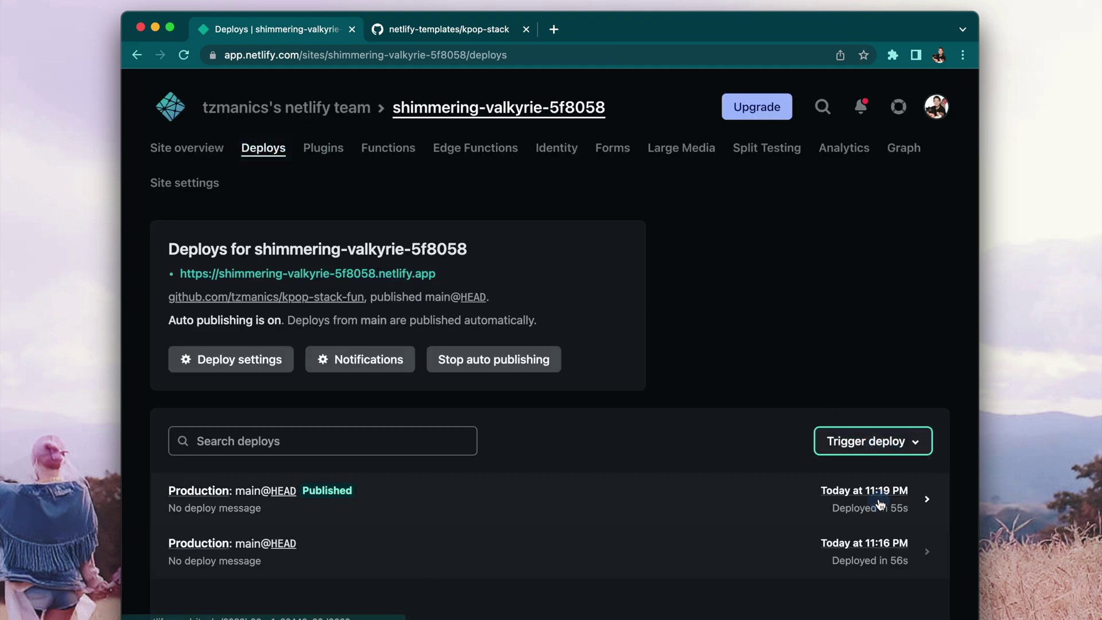
scroll(549, 344, "down", 1)
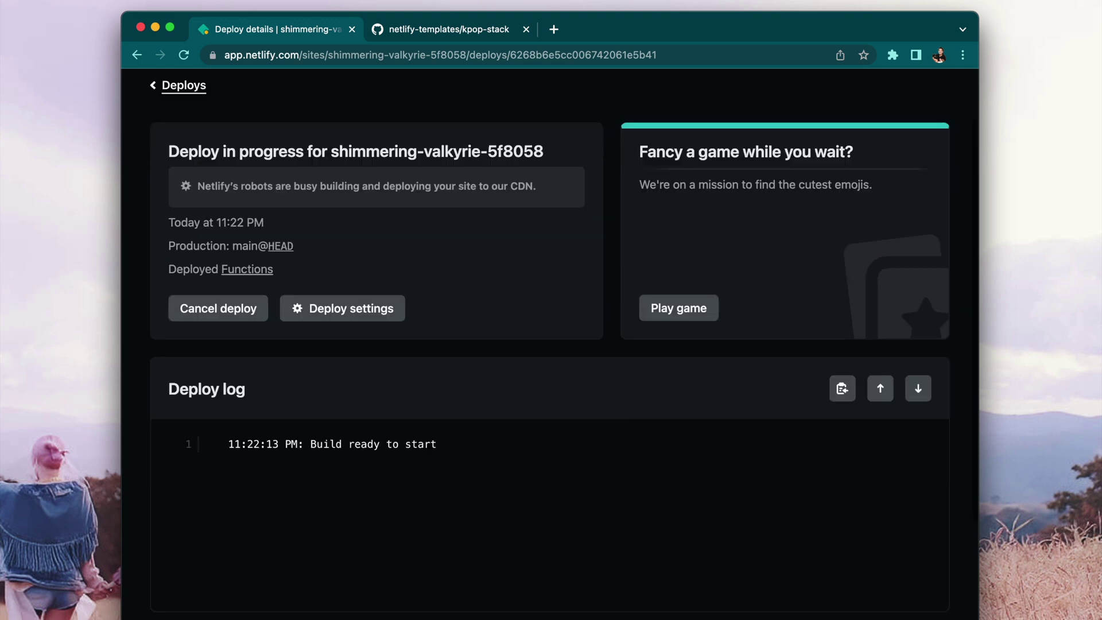
- Clone the kpop-stack-fun repository with git clone and clear the terminal
type("git clone")
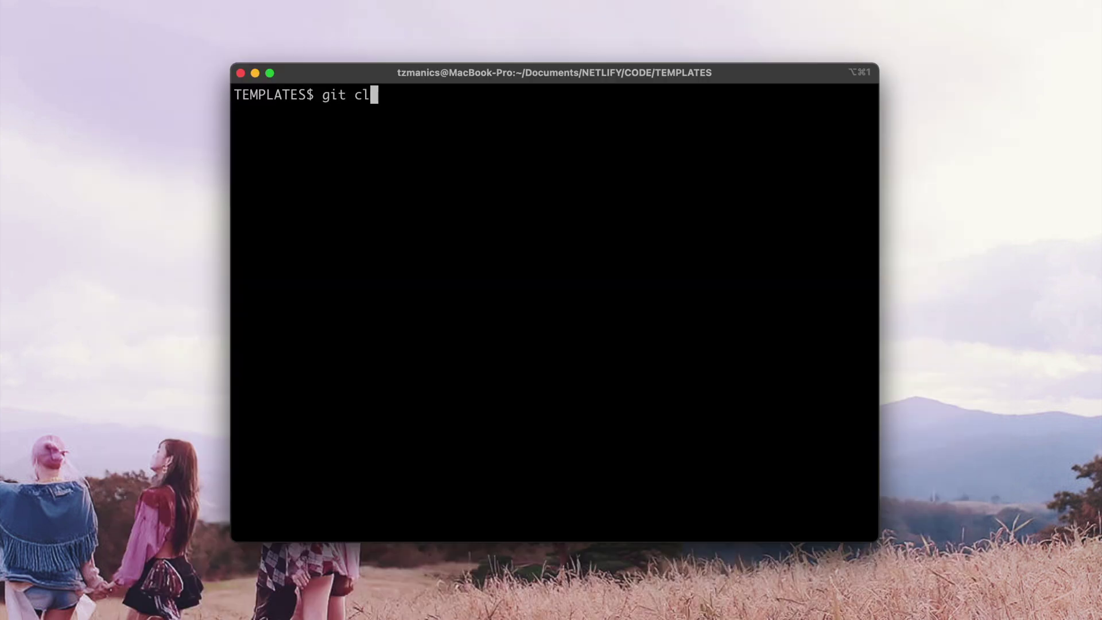
type("https://github.com/tzmanics/kpop-stack-fun")
key("Return")
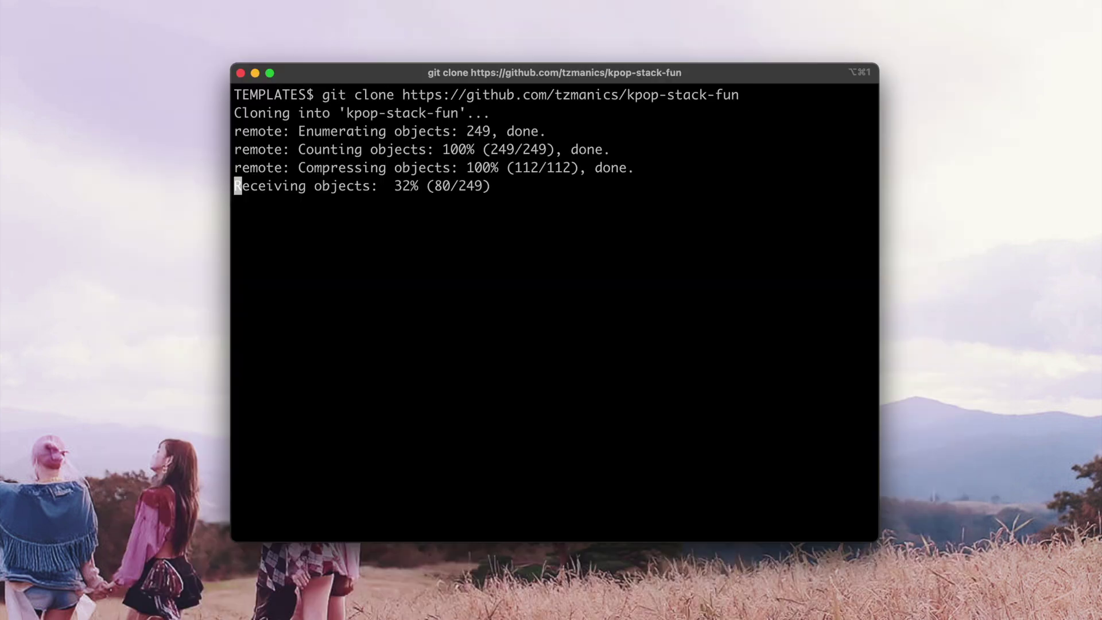
type("clear")
key("Return")
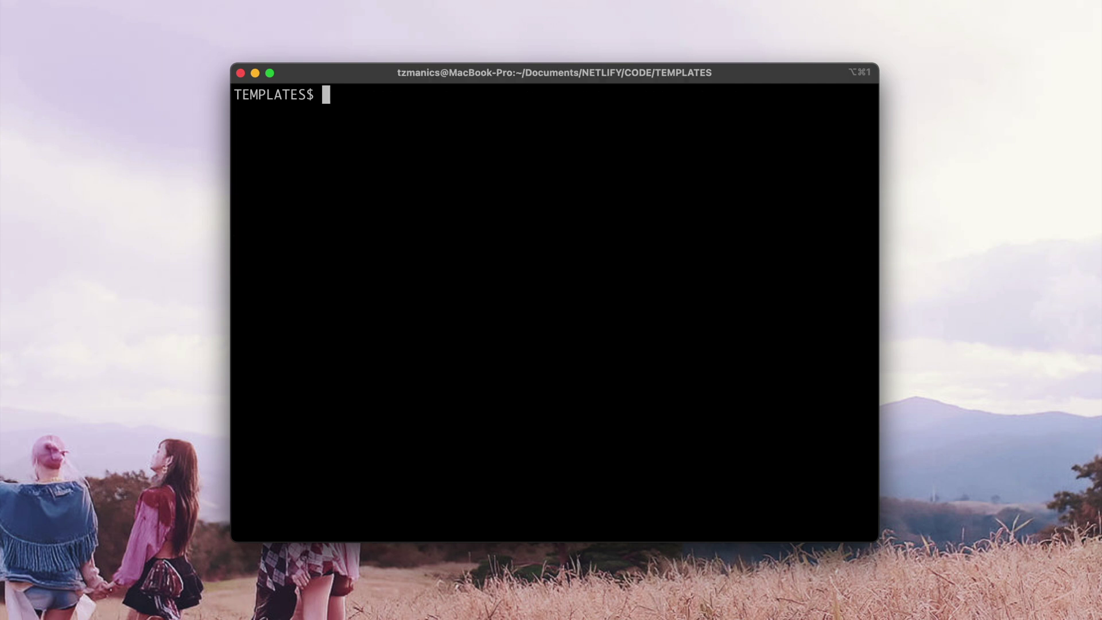
- Change into the kpop-stack-fun folder
type("cd kp")
key("Tab")
type("-f")
key("Tab")
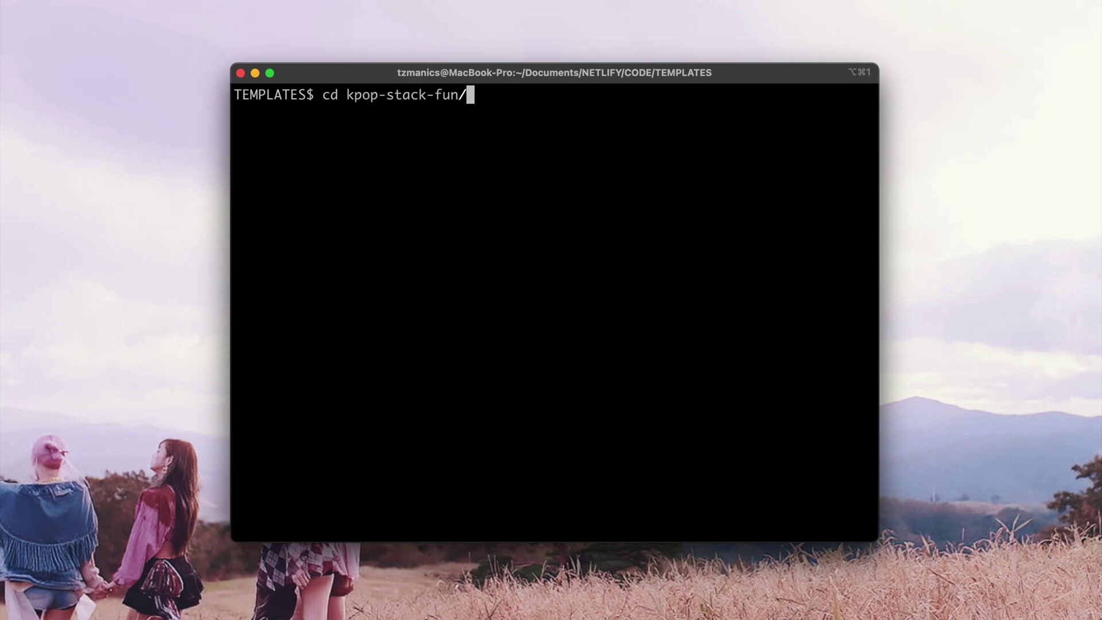
key("BackSpace")
key("Return")
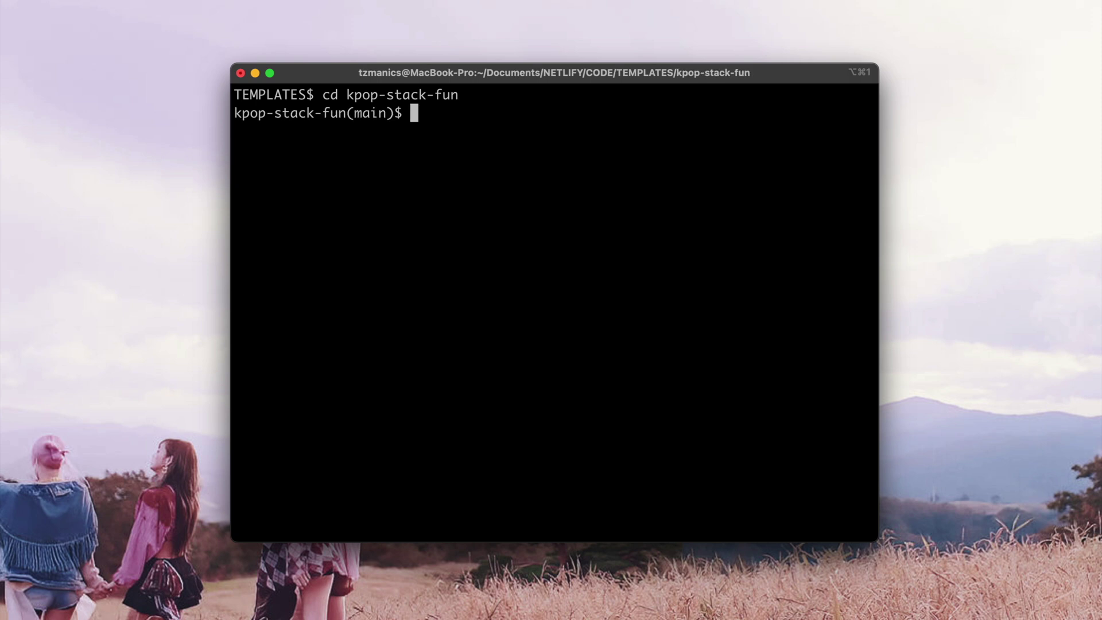
- Run netlify link using the current git remote origin, then clear the screen
type("netlify link")
key("Return")
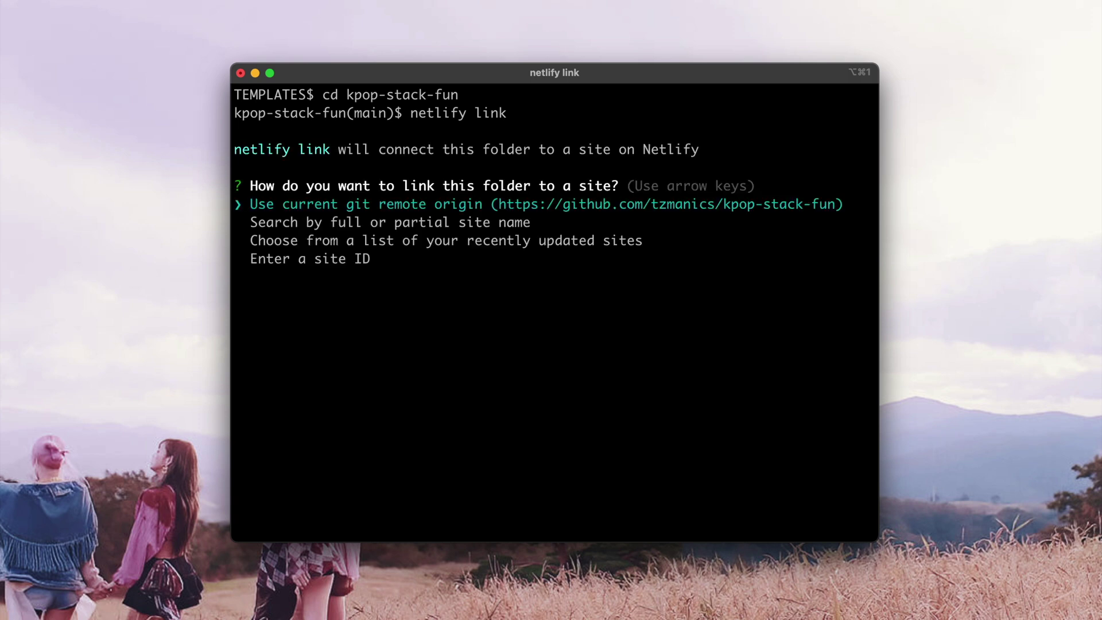
key("Return")
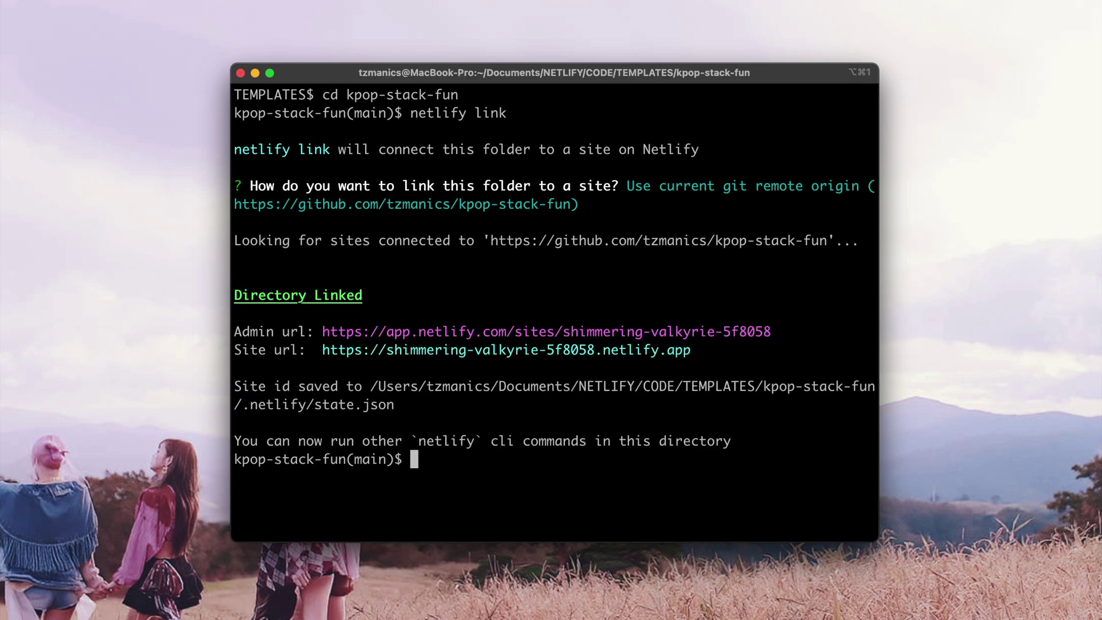
key("ctrl+l")
- Install dependencies with npm i and start Netlify Dev on localhost:3000 with npm run dev
type("npm i")
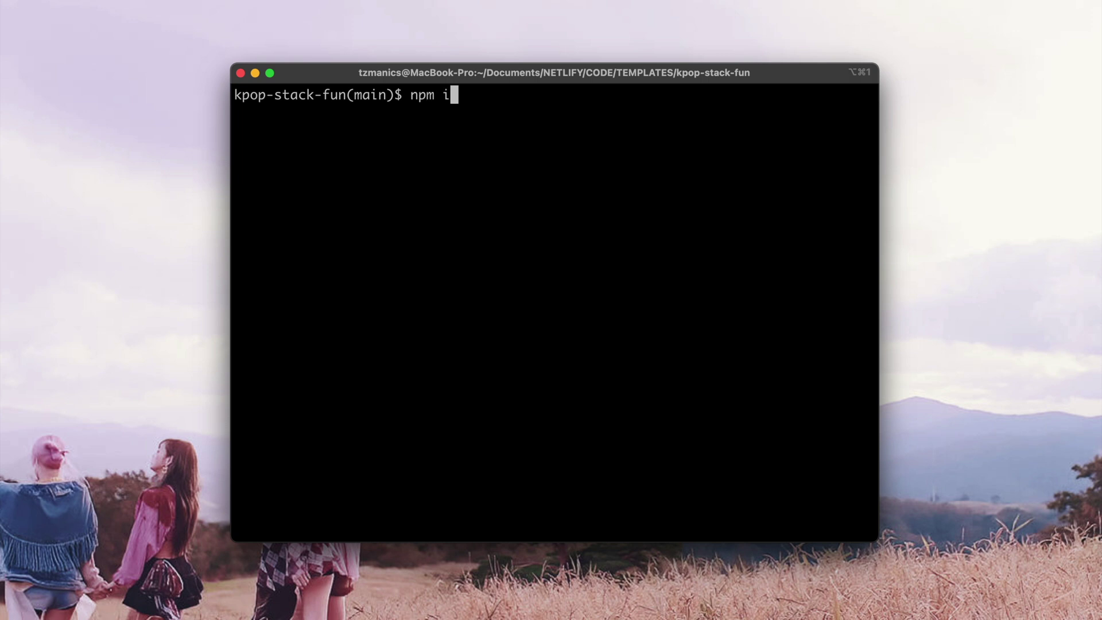
key("Return")
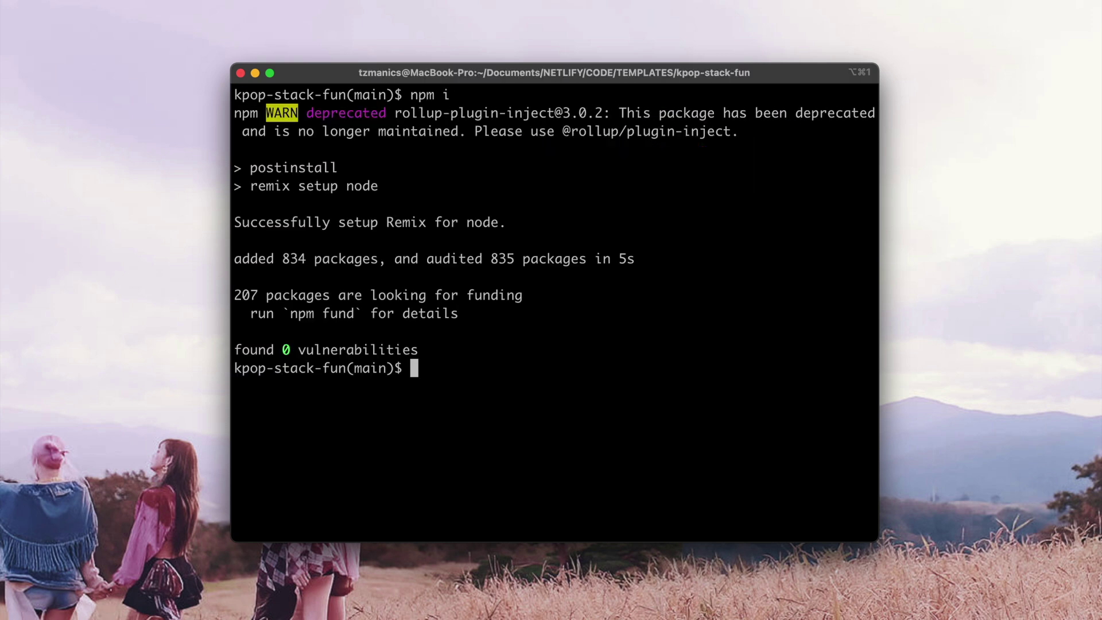
type("npm run dev")
key("Return")
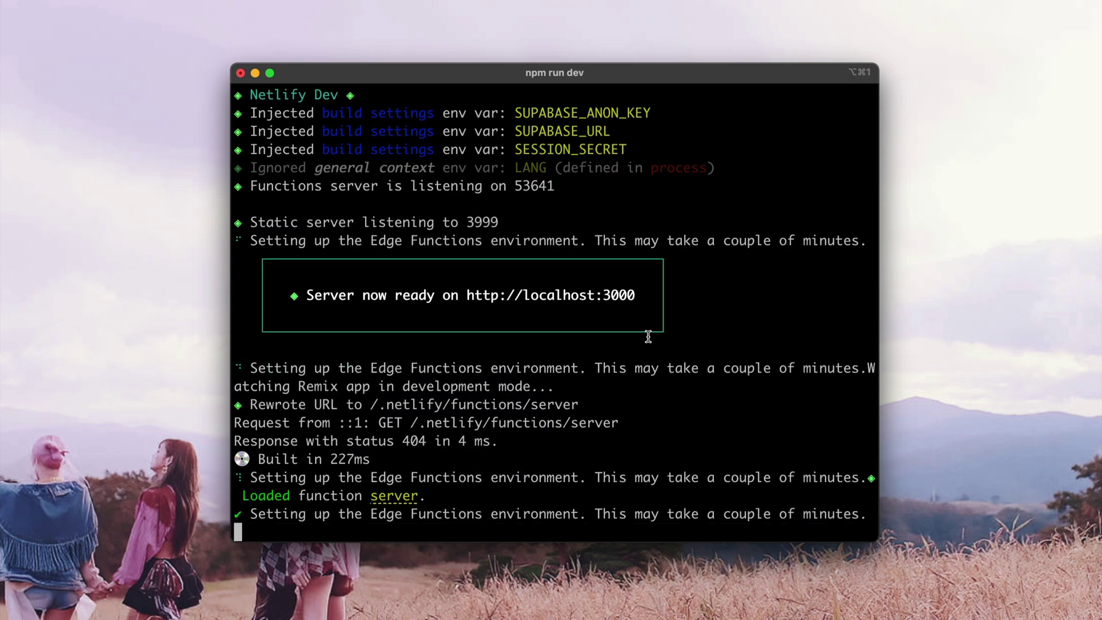
scroll(648, 337, "up", 3)
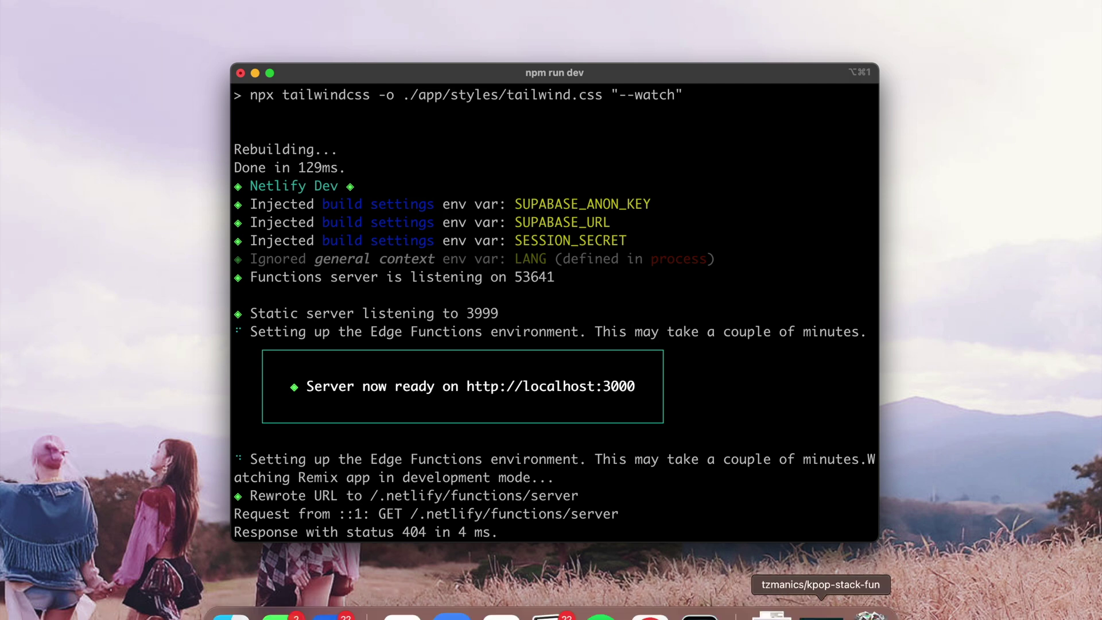
- Preview the finished Netlify deploy showing the K-POP STACK homepage
left_click(885, 607)
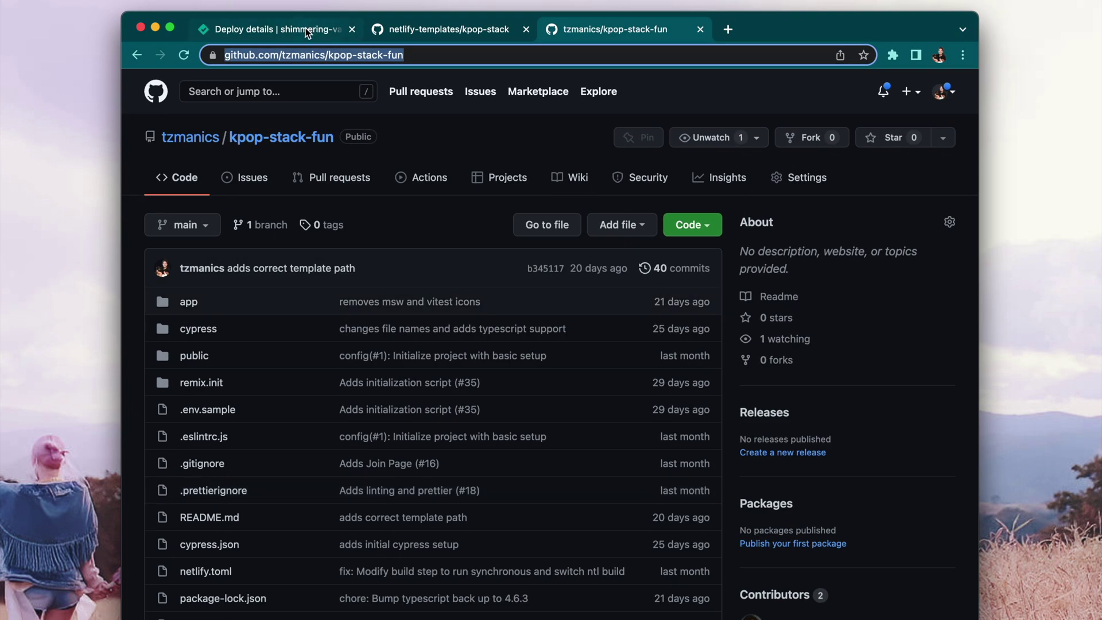
left_click(307, 30)
scroll(472, 308, "down", 1)
scroll(402, 304, "up", 2)
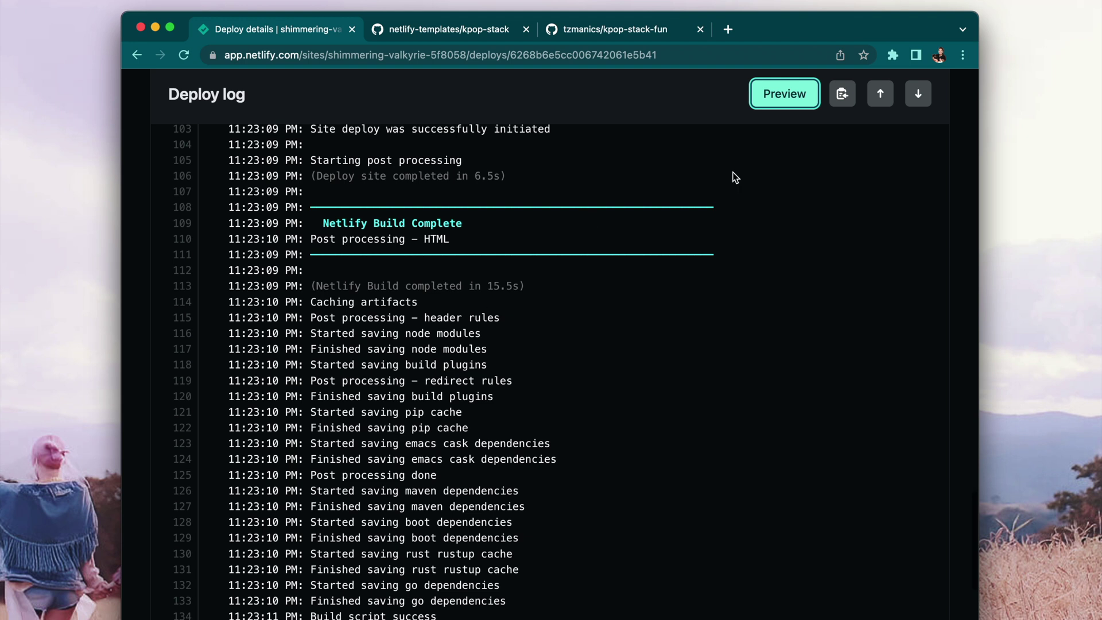
left_click(791, 97)
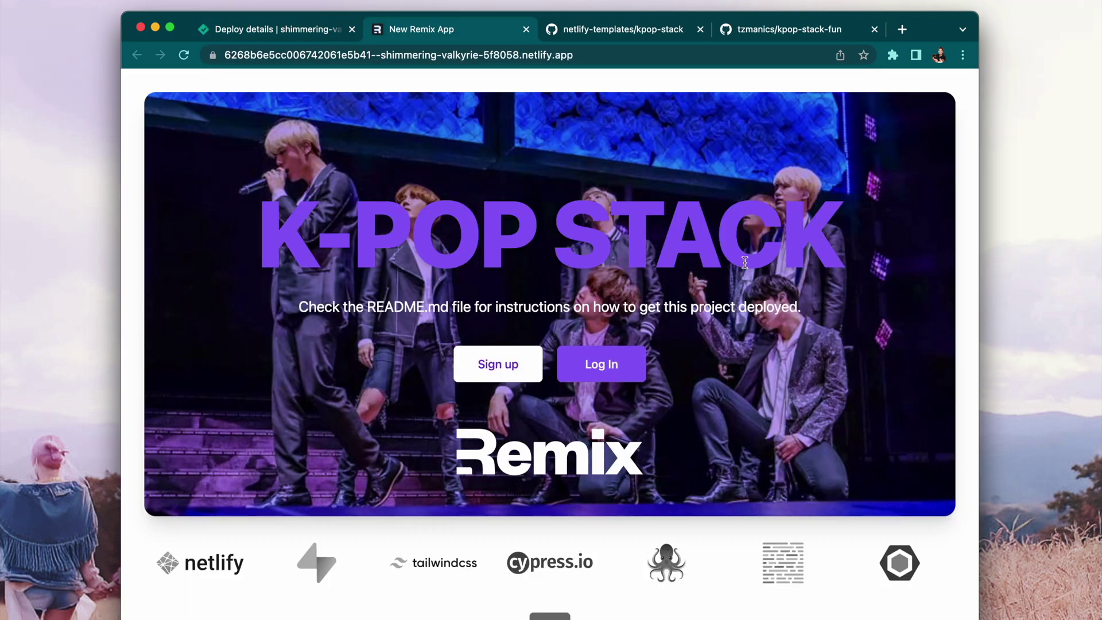
scroll(744, 263, "down", 1)
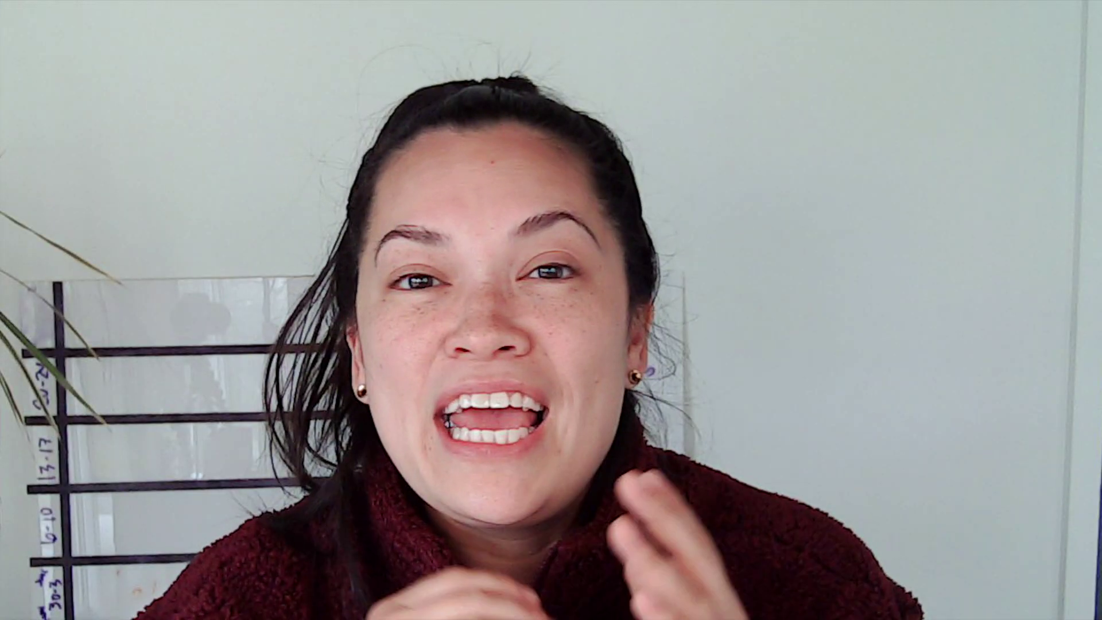